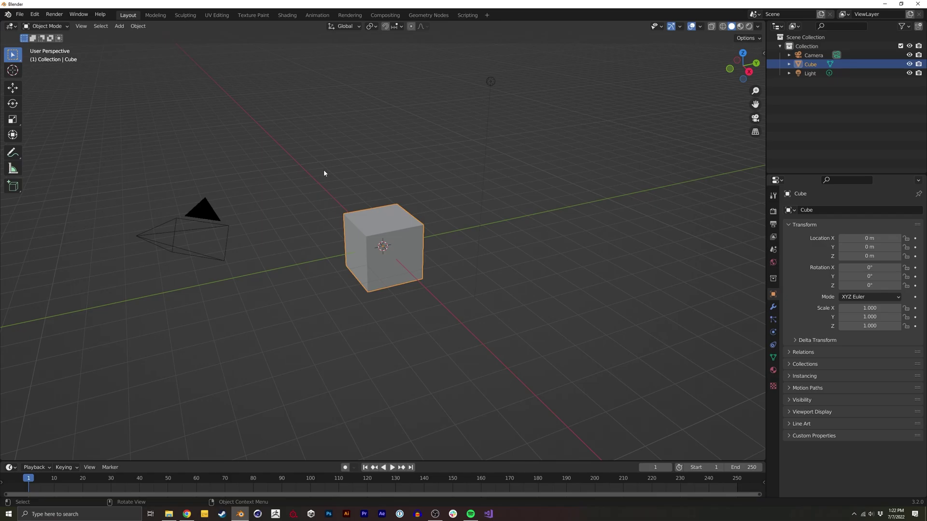
Step: In the add-on preferences, search for "node" and make sure the Node Wrangler add-on is enabled
{"action": "left_click", "coordinate": [35, 14]}
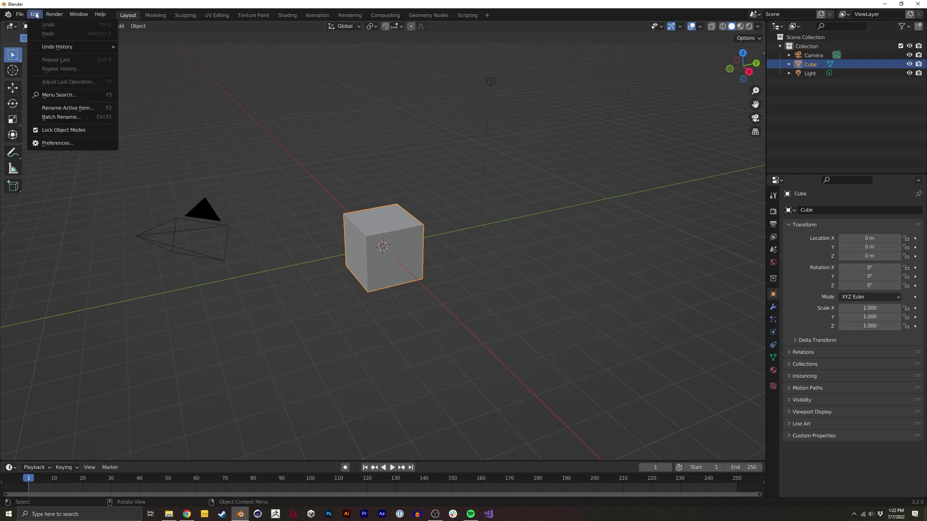
{"action": "left_click", "coordinate": [77, 144]}
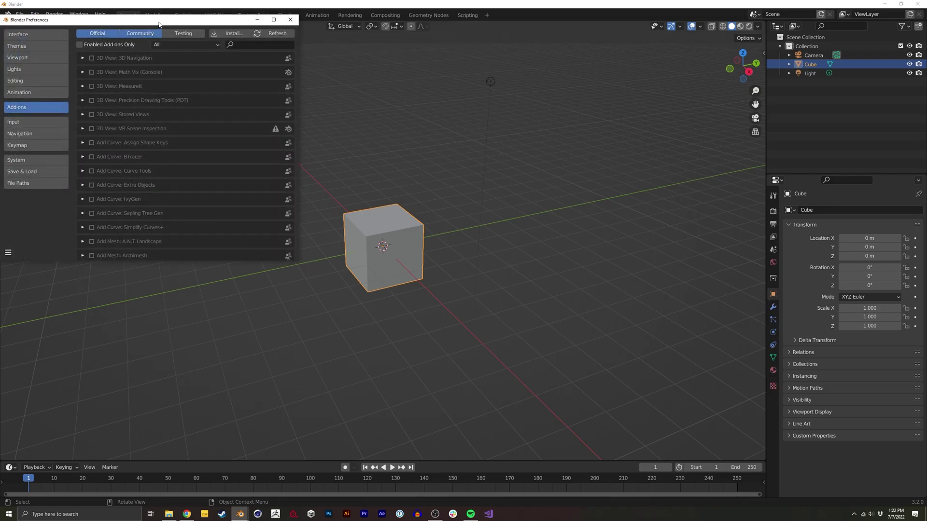
{"action": "left_click_drag", "start_coordinate": [160, 24], "coordinate": [199, 56]}
{"action": "left_click", "coordinate": [275, 76]}
{"action": "type", "text": "node"}
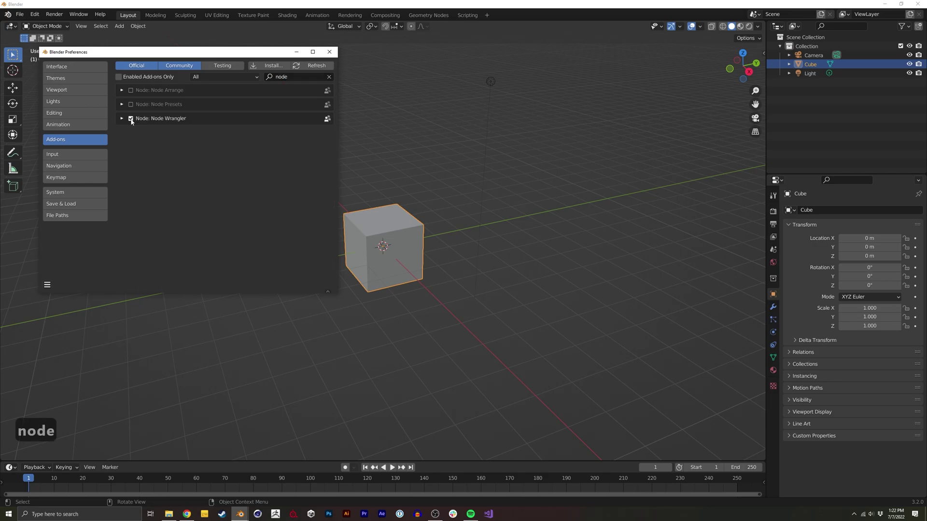
{"action": "left_click", "coordinate": [329, 51]}
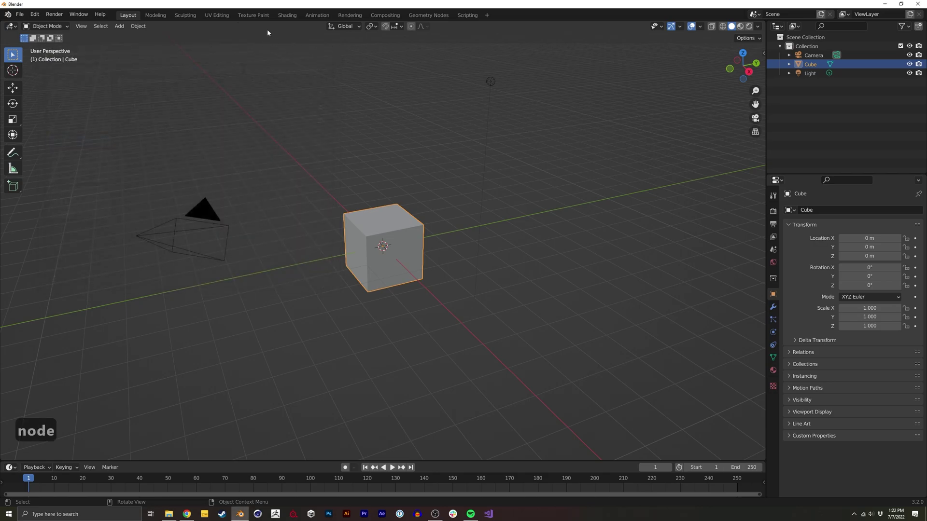
Step: Switch to the Shading workspace and add a Noise Texture node to the cube's material
{"action": "left_click", "coordinate": [287, 15]}
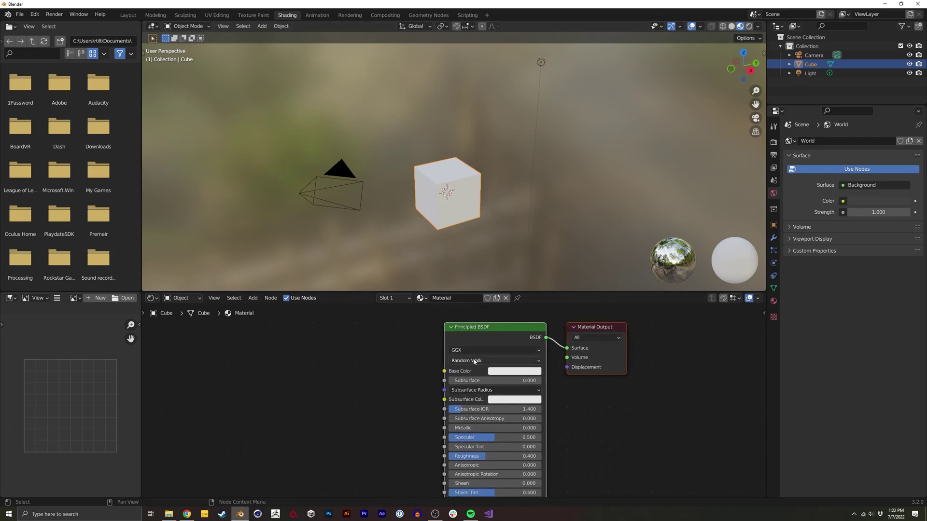
{"action": "middle_click_drag", "start_coordinate": [380, 356], "coordinate": [426, 352]}
{"action": "key", "text": "shift+a"}
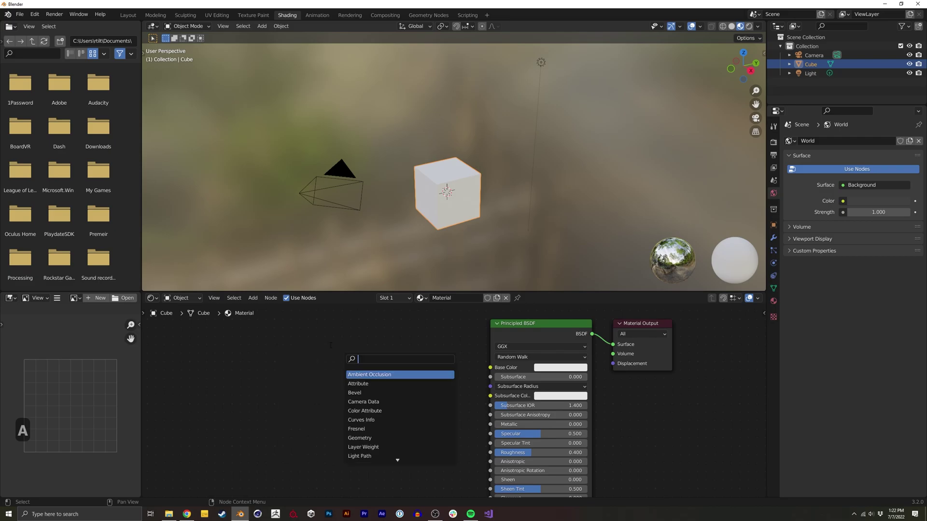
{"action": "type", "text": "nios"}
{"action": "left_click", "coordinate": [364, 384]}
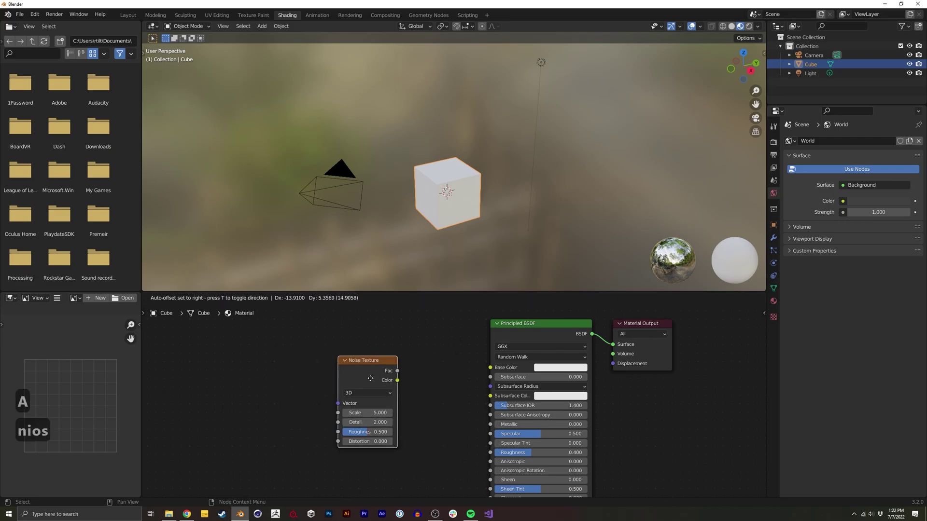
{"action": "left_click", "coordinate": [413, 360]}
Step: Connect the Noise Texture's Fac output to the Principled BSDF's Base Color and place the texture node beside the shader
{"action": "left_click_drag", "start_coordinate": [392, 356], "coordinate": [491, 368]}
{"action": "left_click_drag", "start_coordinate": [361, 345], "coordinate": [423, 337]}
{"action": "middle_click_drag", "start_coordinate": [423, 338], "coordinate": [453, 339]}
{"action": "left_click_drag", "start_coordinate": [448, 342], "coordinate": [453, 333]}
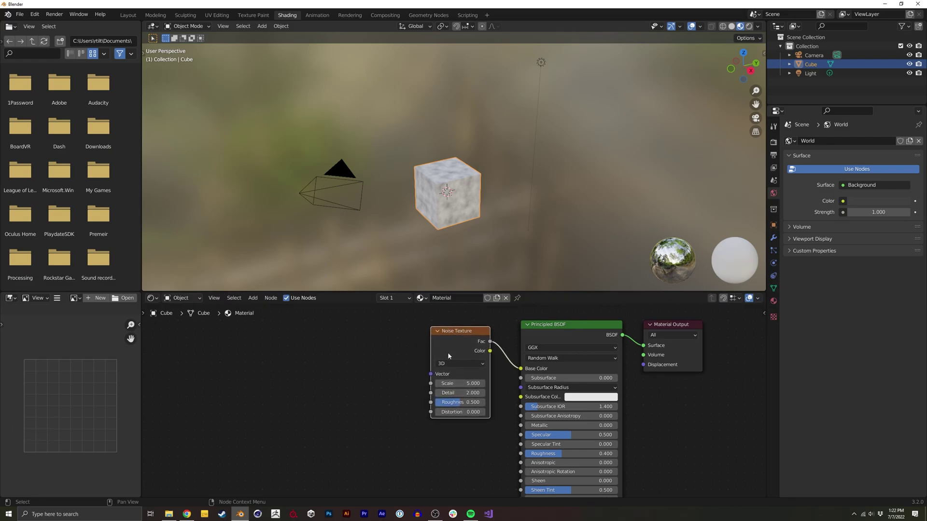
Step: Add Mapping and Texture Coordinate nodes in front of the Noise Texture using Node Wrangler's texture setup
{"action": "key", "text": "ctrl+t"}
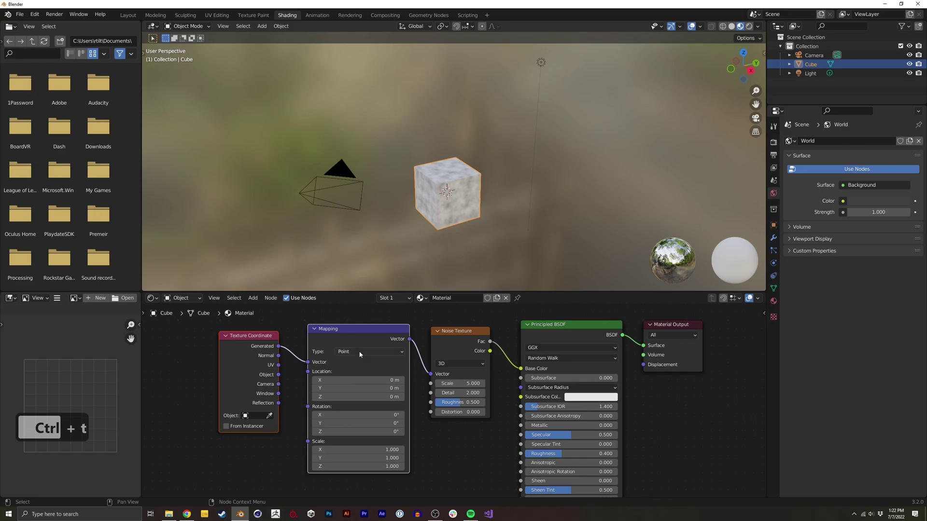
{"action": "middle_click_drag", "start_coordinate": [305, 348], "coordinate": [385, 348]}
{"action": "left_click_drag", "start_coordinate": [276, 452], "coordinate": [454, 347]}
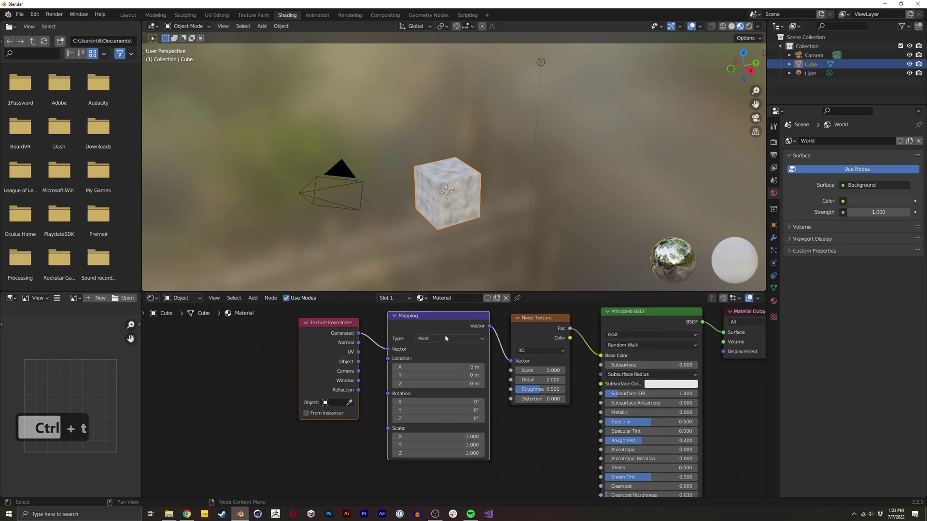
Step: Connect the Texture Coordinate node's UV output to the Mapping node's Vector input
{"action": "middle_click_drag", "start_coordinate": [437, 208], "coordinate": [485, 198]}
{"action": "middle_click_drag", "start_coordinate": [485, 198], "coordinate": [487, 181], "text": "ctrl"}
{"action": "middle_click_drag", "start_coordinate": [487, 181], "coordinate": [435, 196]}
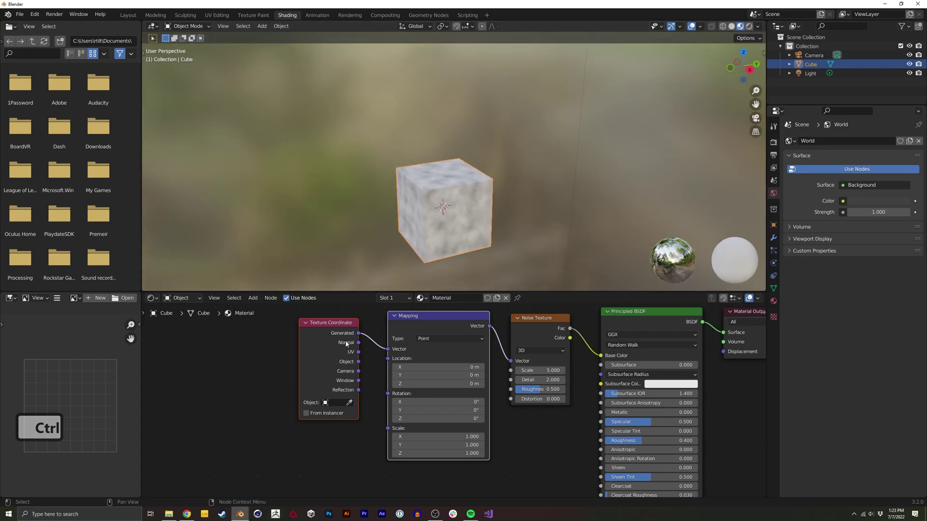
{"action": "left_click", "coordinate": [322, 359]}
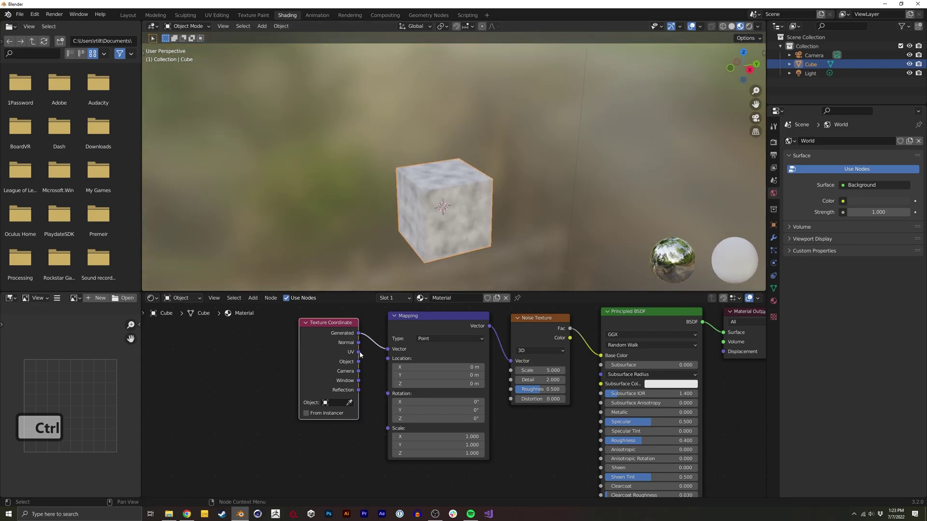
{"action": "left_click_drag", "start_coordinate": [358, 352], "coordinate": [386, 349]}
{"action": "mouse_move", "coordinate": [447, 193]}
{"action": "middle_mouse_down"}
{"action": "mouse_move", "coordinate": [462, 202]}
{"action": "mouse_move", "coordinate": [449, 198]}
{"action": "middle_mouse_up"}
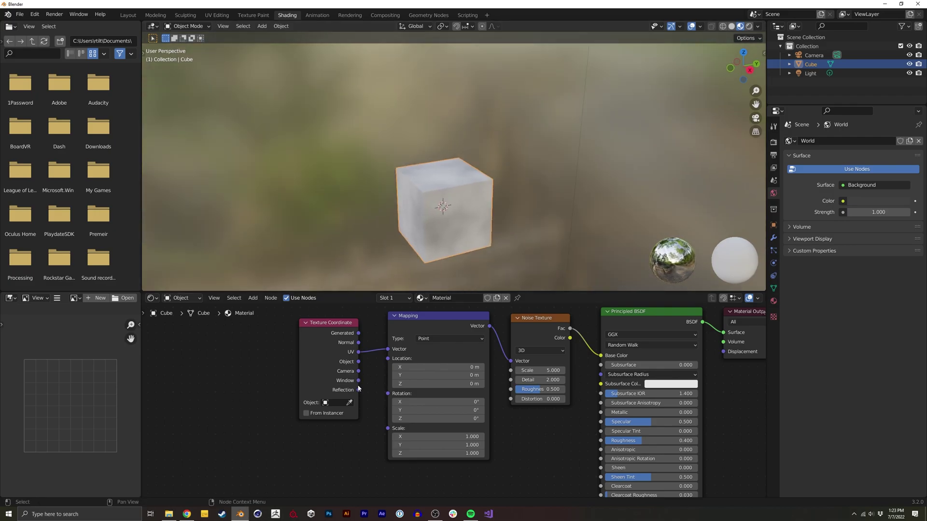
Step: Feed the Window coordinates into the Mapping node and set its X, Y and Z scale to 5
{"action": "left_click_drag", "start_coordinate": [358, 381], "coordinate": [388, 349]}
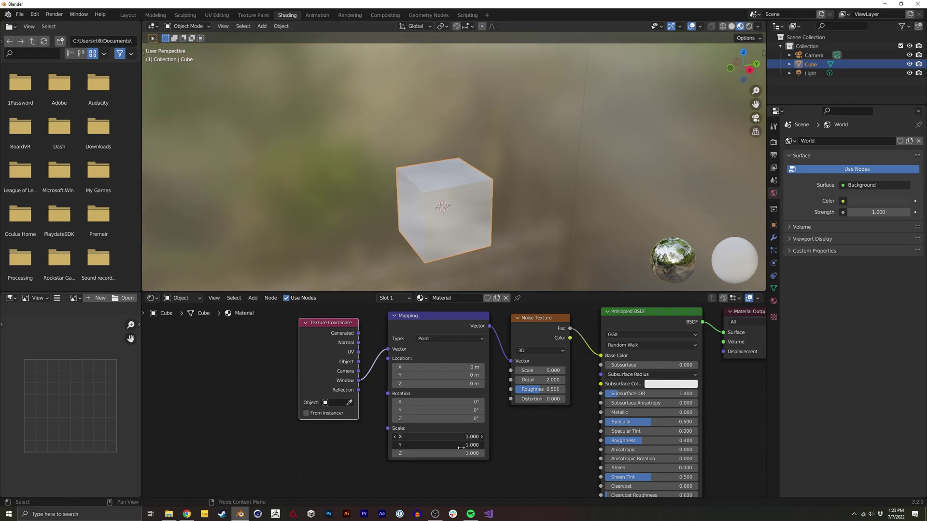
{"action": "left_click_drag", "start_coordinate": [461, 448], "coordinate": [461, 454]}
{"action": "type", "text": "5"}
{"action": "key", "text": "Return"}
{"action": "middle_click_drag", "start_coordinate": [452, 158], "coordinate": [441, 203]}
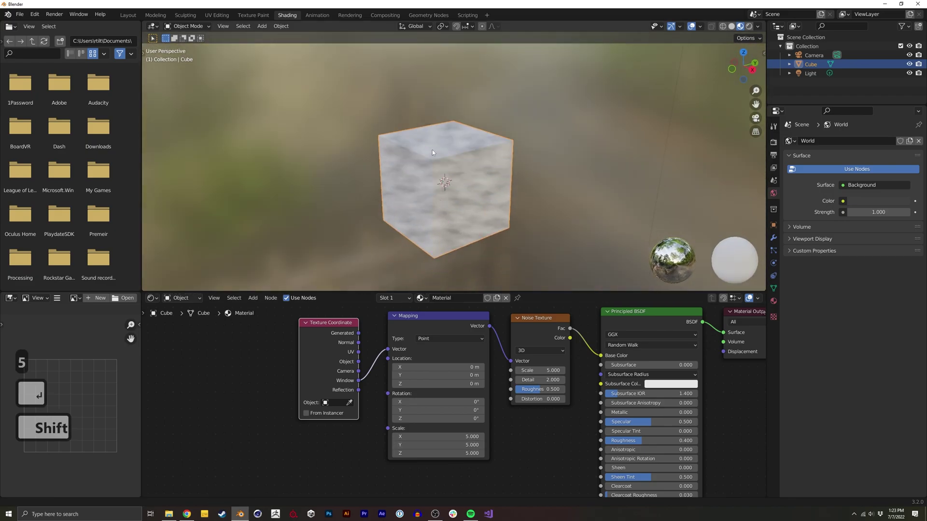
Step: Insert a Math node between the Noise Texture and the Principled BSDF and set its operation to Divide
{"action": "key", "text": "Home"}
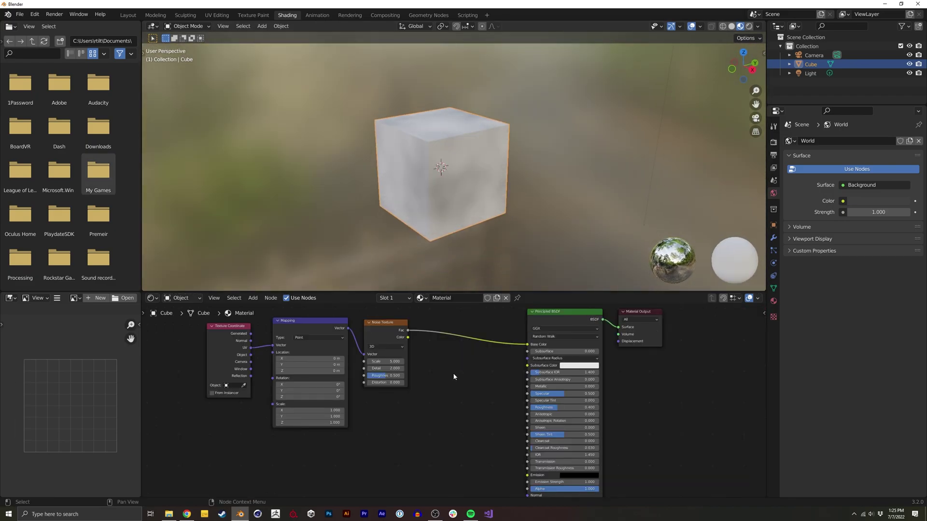
{"action": "key", "text": "shift+a"}
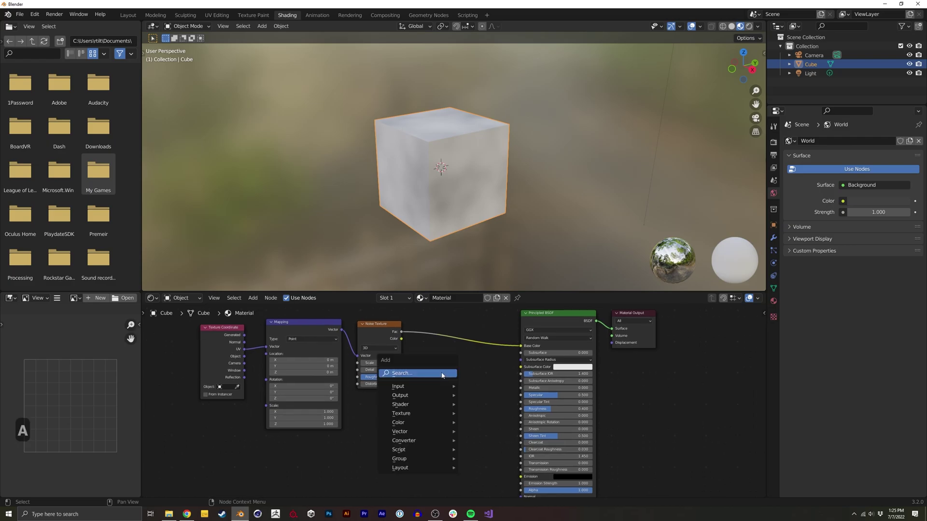
{"action": "left_click", "coordinate": [442, 375]}
{"action": "type", "text": "math"}
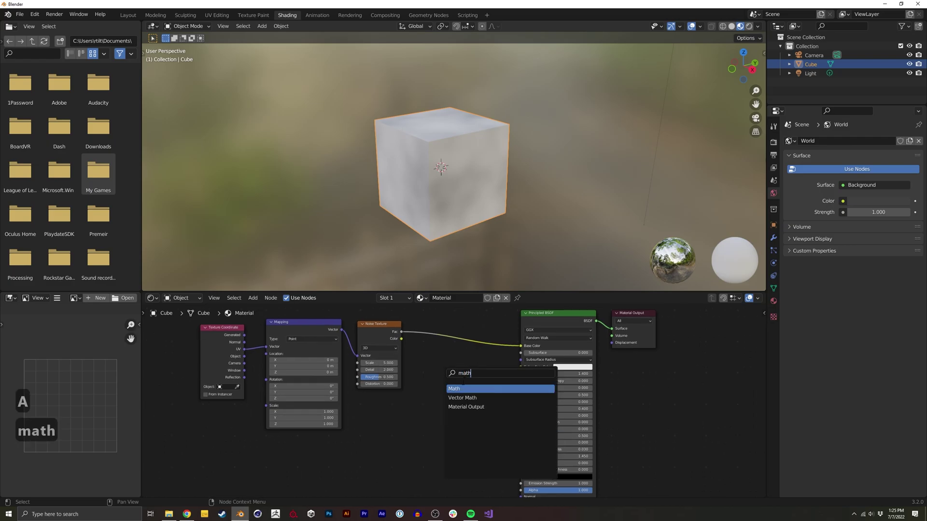
{"action": "key", "text": "Return"}
{"action": "left_click", "coordinate": [464, 348]}
{"action": "left_click", "coordinate": [465, 350]}
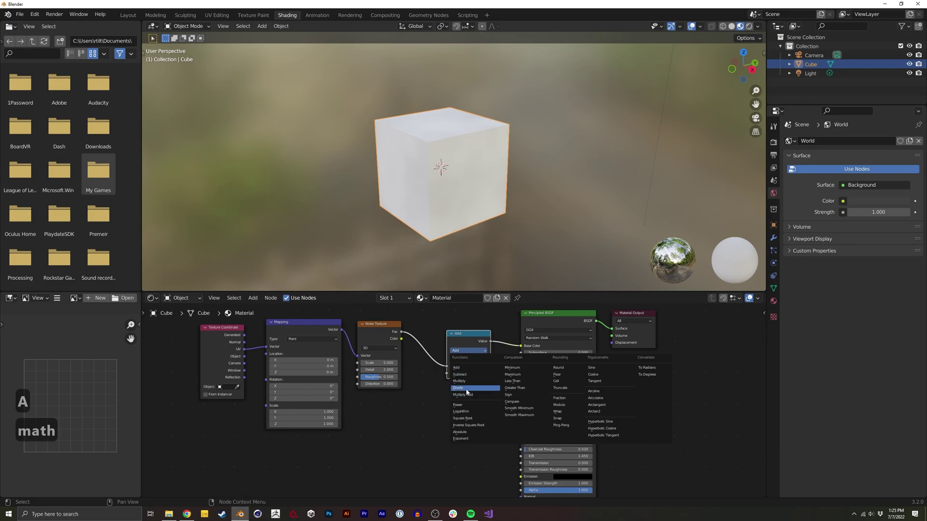
{"action": "left_click", "coordinate": [466, 393]}
Step: Add a Value node set to 5 below the Noise Texture and connect it to the Divide node's first input
{"action": "key", "text": "shift+a"}
{"action": "left_click", "coordinate": [440, 410]}
{"action": "type", "text": "va"}
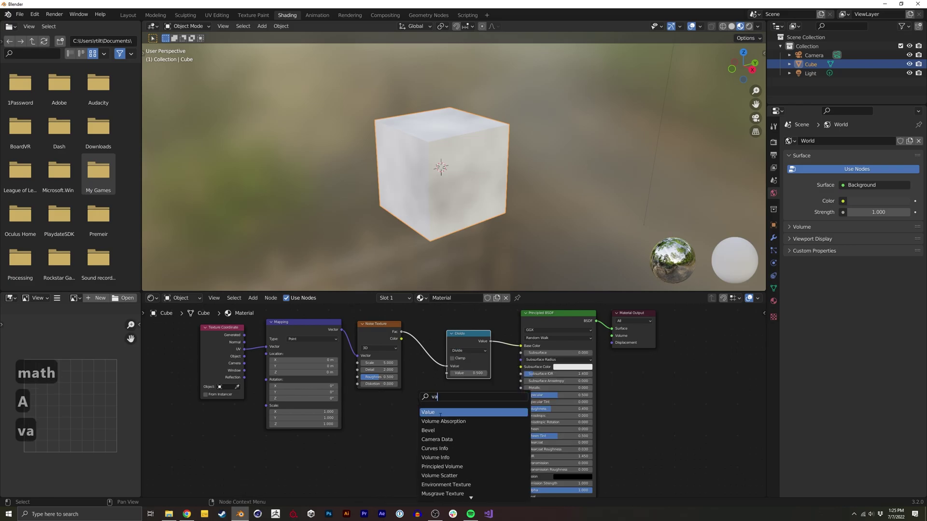
{"action": "left_click", "coordinate": [440, 413]}
{"action": "left_click", "coordinate": [390, 408]}
{"action": "mouse_move", "coordinate": [446, 373]}
{"action": "left_mouse_down"}
{"action": "mouse_move", "coordinate": [411, 409]}
{"action": "mouse_move", "coordinate": [379, 401]}
{"action": "mouse_move", "coordinate": [446, 366]}
{"action": "left_mouse_up"}
{"action": "left_click", "coordinate": [401, 418]}
{"action": "type", "text": "5"}
{"action": "key", "text": "Return"}
Step: Connect the Noise Texture's Fac to the Divide node's second input, and swap the inputs so Fac is divided by the value
{"action": "left_click_drag", "start_coordinate": [402, 332], "coordinate": [447, 366]}
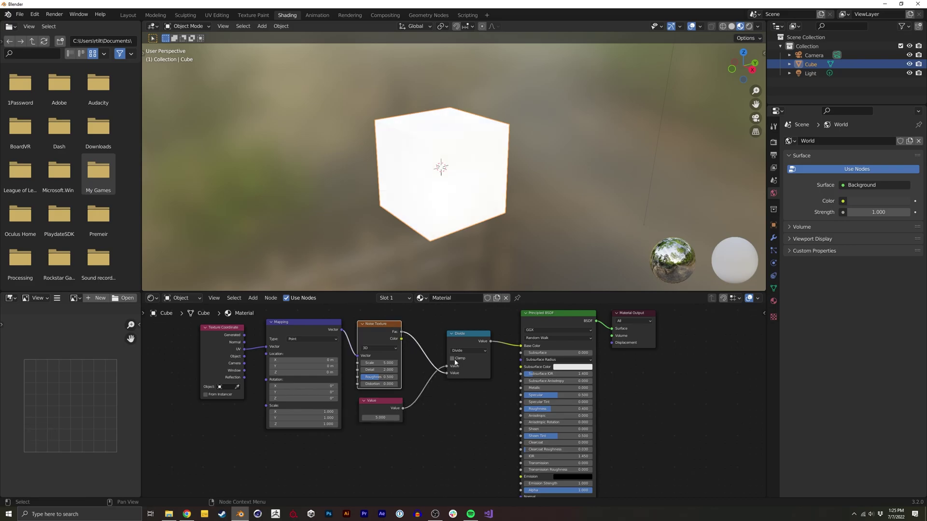
{"action": "left_click", "coordinate": [462, 337]}
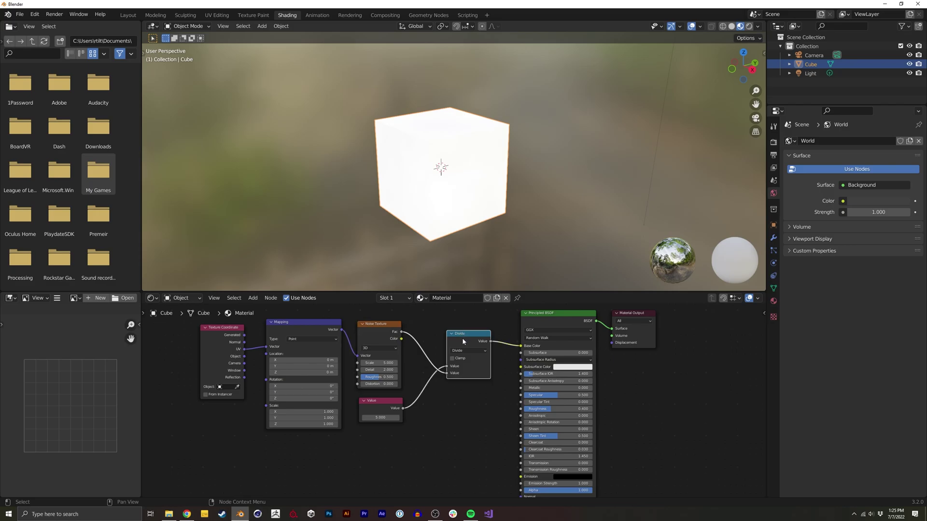
{"action": "key", "text": "alt+s"}
{"action": "key", "text": "alt+s"}
{"action": "key", "text": "alt+s"}
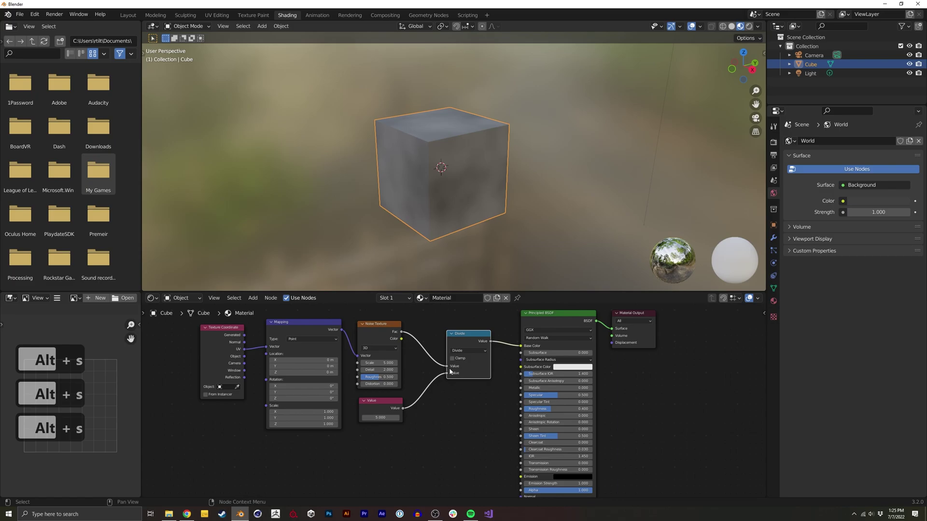
{"action": "key", "text": "alt+s"}
{"action": "key", "text": "alt+s"}
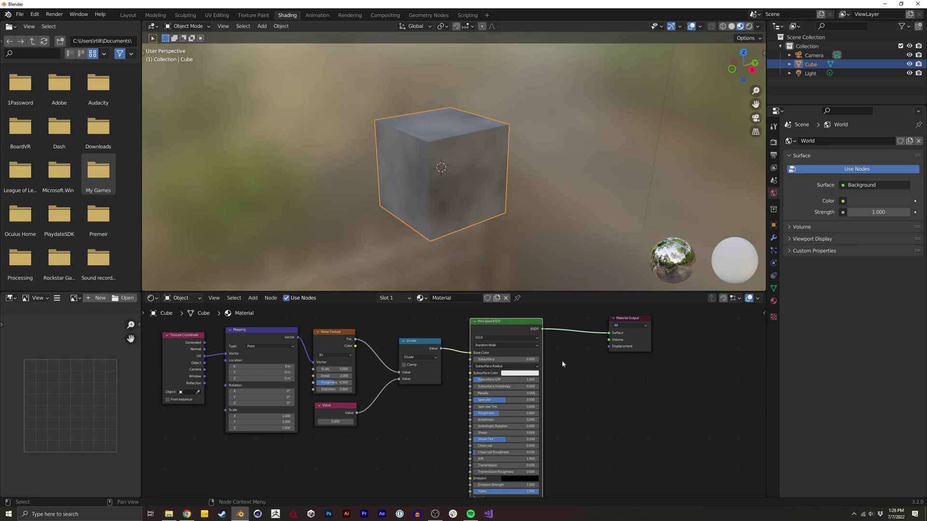
Step: Cut the link between the Principled BSDF and the Material Output, and reconnect BSDF to Surface
{"action": "right_click_drag", "start_coordinate": [569, 320], "coordinate": [574, 355], "text": "ctrl"}
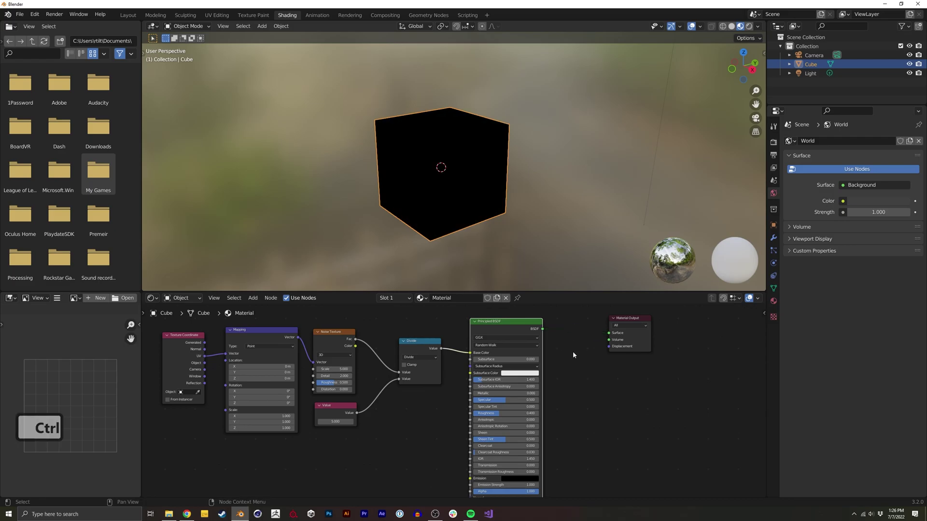
{"action": "left_click_drag", "start_coordinate": [543, 329], "coordinate": [603, 339]}
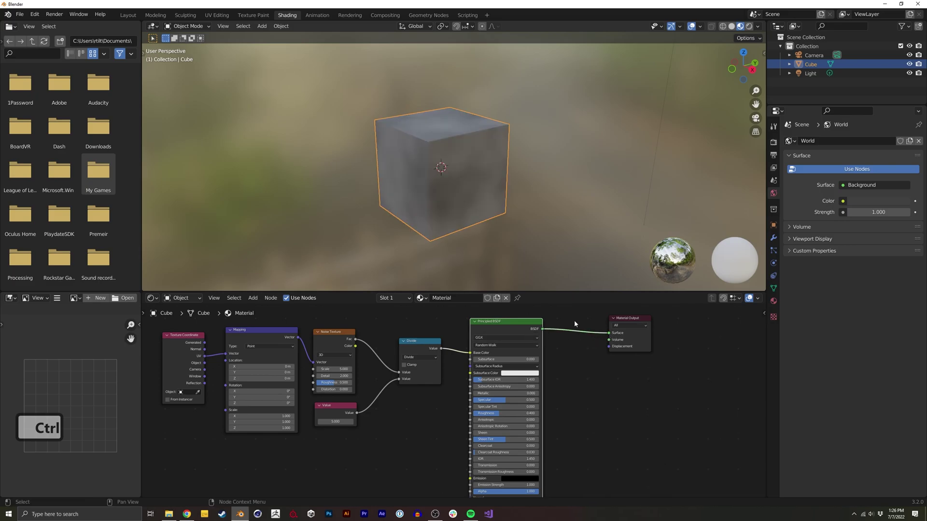
{"action": "right_click_drag", "start_coordinate": [572, 321], "coordinate": [555, 343], "text": "ctrl"}
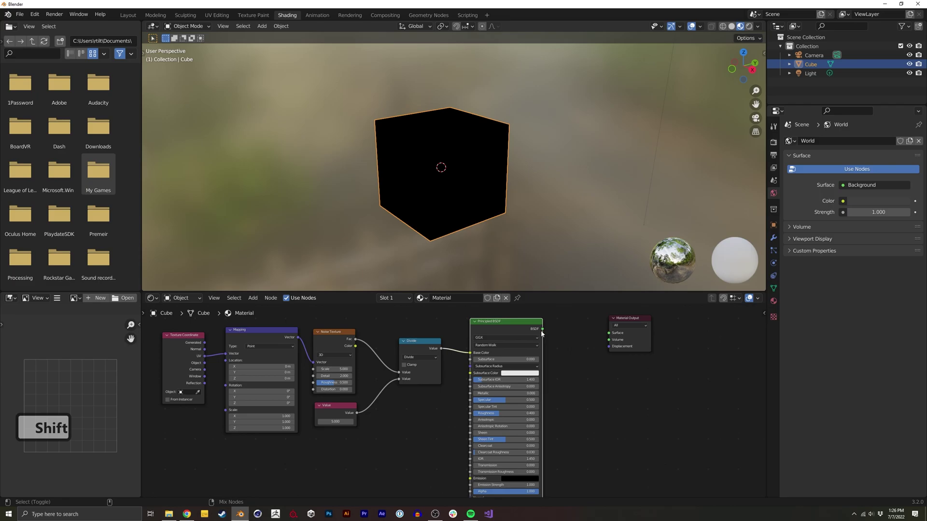
{"action": "left_click_drag", "start_coordinate": [542, 330], "coordinate": [608, 333]}
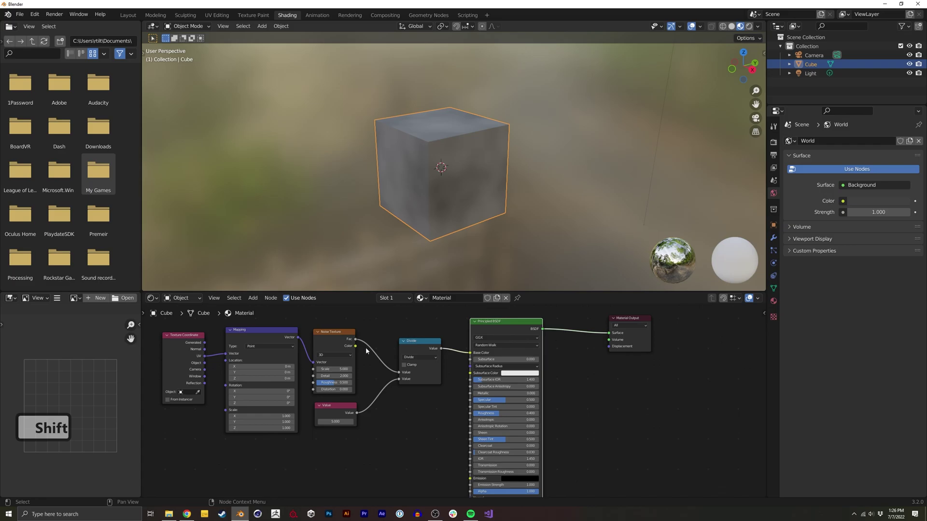
Step: Move the Texture Coordinate, Mapping and Noise Texture nodes away from the Divide node and insert a ColorRamp node in the gap
{"action": "middle_click_drag", "start_coordinate": [366, 352], "coordinate": [523, 363]}
{"action": "left_click_drag", "start_coordinate": [271, 337], "coordinate": [506, 379]}
{"action": "key", "text": "g"}
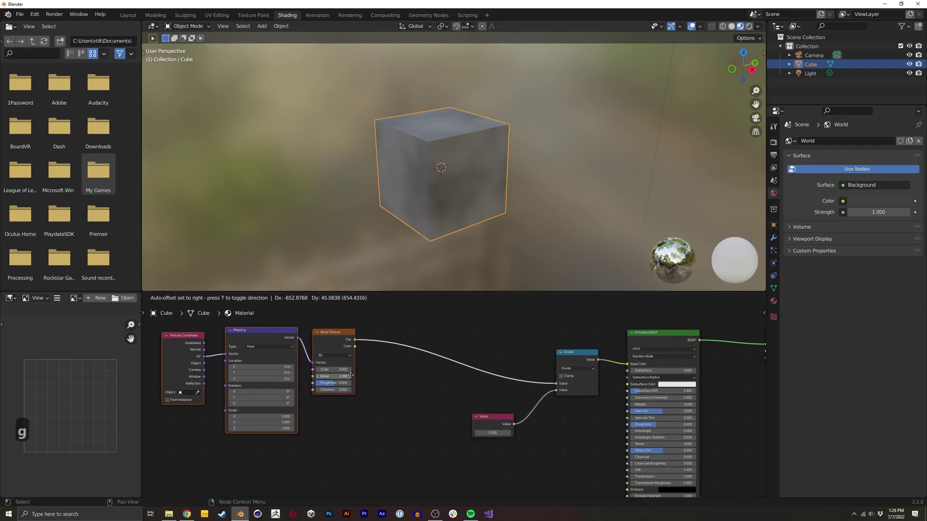
{"action": "left_click", "coordinate": [361, 382]}
{"action": "key", "text": "shift+a"}
{"action": "type", "text": "colo"}
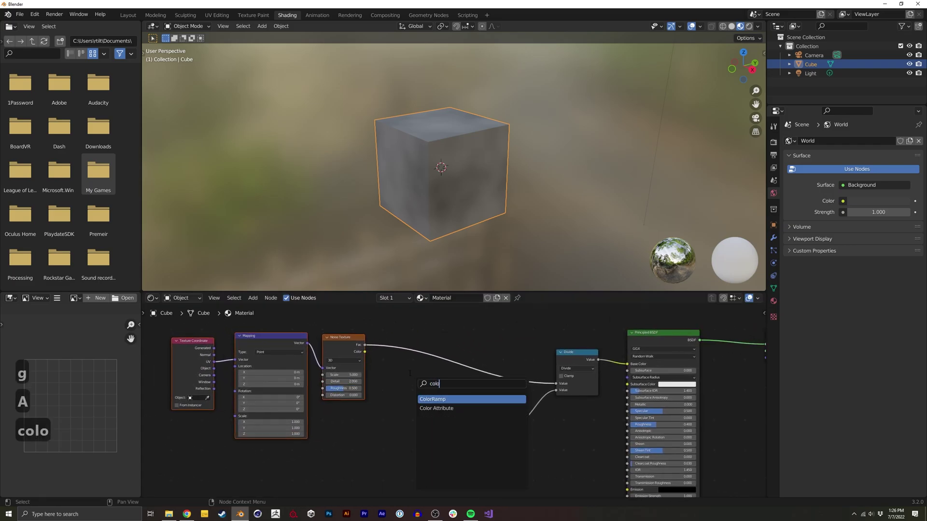
{"action": "key", "text": "Return"}
{"action": "left_click", "coordinate": [394, 341]}
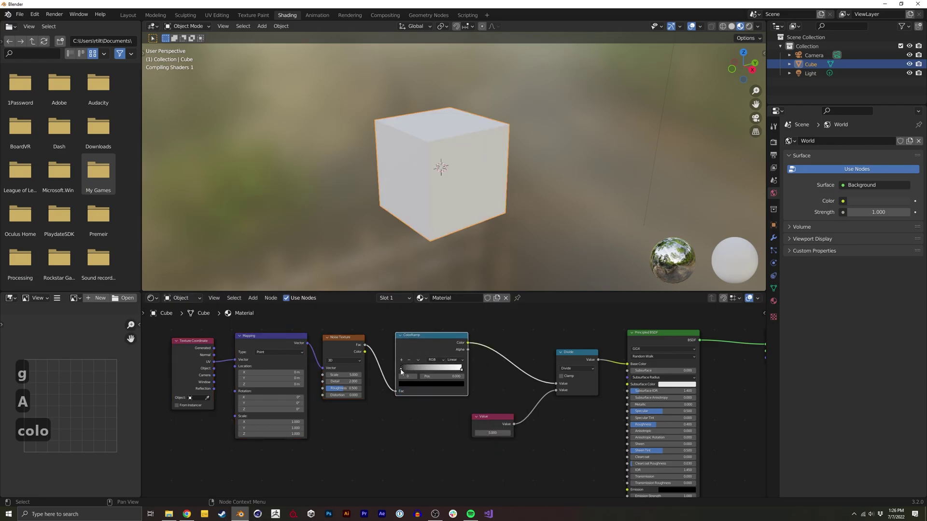
Step: Move the ColorRamp's black stop inward and its white stop to about 0.8, and preview the ramp's Color output on the cube
{"action": "left_click_drag", "start_coordinate": [401, 369], "coordinate": [450, 369]}
{"action": "middle_click_drag", "start_coordinate": [566, 368], "coordinate": [497, 379]}
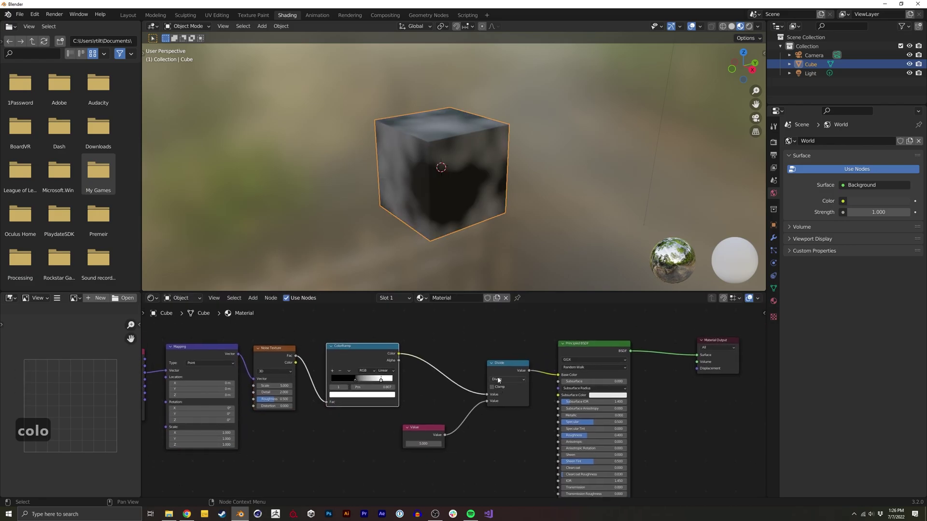
{"action": "middle_click_drag", "start_coordinate": [652, 362], "coordinate": [770, 363]}
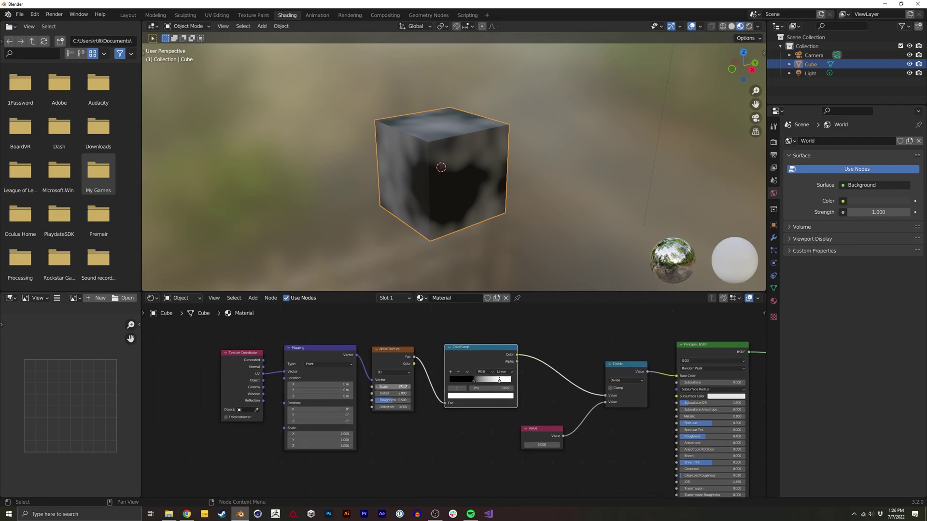
{"action": "key", "text": "shift"}
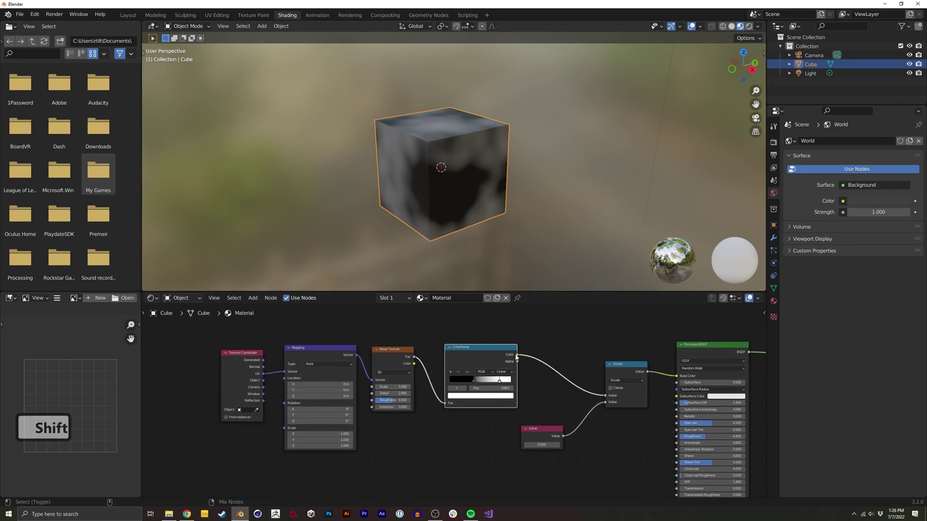
{"action": "left_click", "coordinate": [516, 358], "text": "ctrl+shift"}
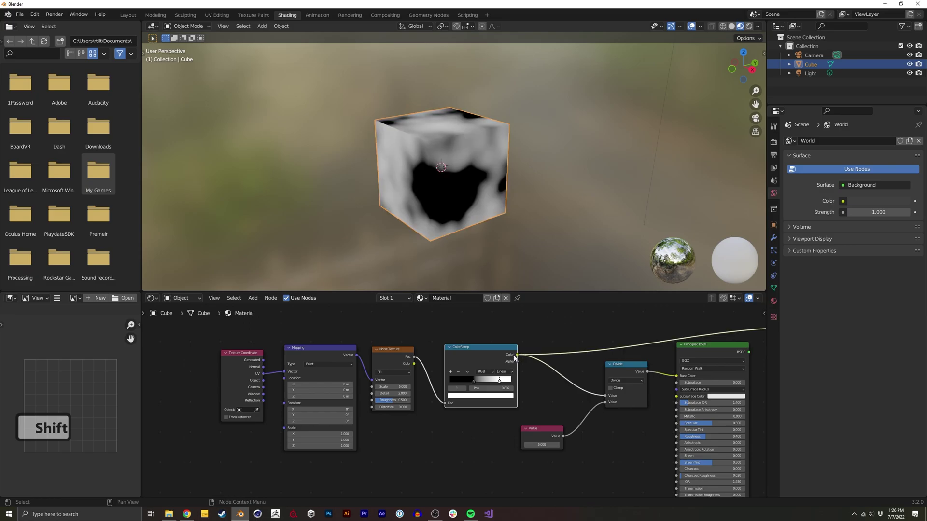
Step: Move the ColorRamp's white stop inward, closer to the black stop, and preview the Principled BSDF on the cube
{"action": "left_click_drag", "start_coordinate": [499, 380], "coordinate": [475, 363]}
{"action": "mouse_move", "coordinate": [595, 378]}
{"action": "middle_mouse_down"}
{"action": "mouse_move", "coordinate": [387, 357]}
{"action": "mouse_move", "coordinate": [614, 371]}
{"action": "mouse_move", "coordinate": [398, 374]}
{"action": "middle_mouse_up"}
{"action": "left_click", "coordinate": [548, 350], "text": "ctrl+shift"}
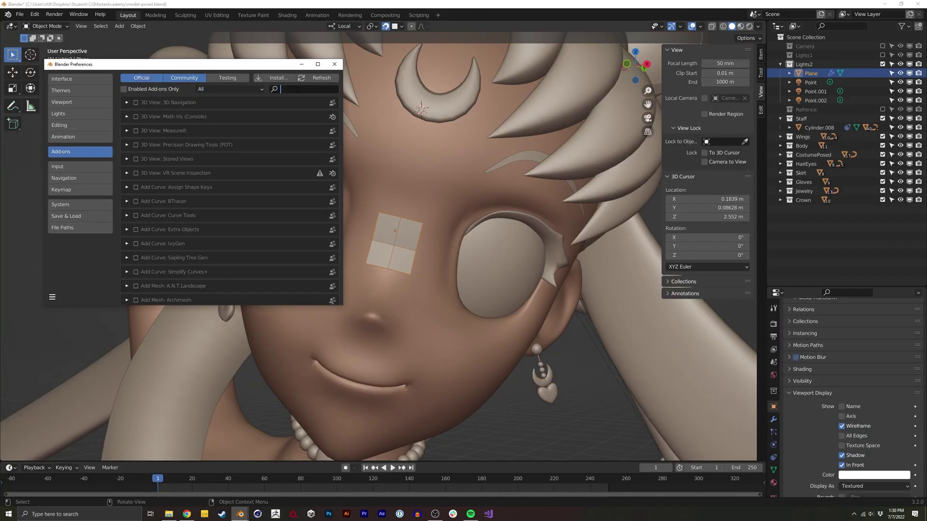
Step: Search the add-ons for F2 and close the preferences
{"action": "type", "text": "f"}
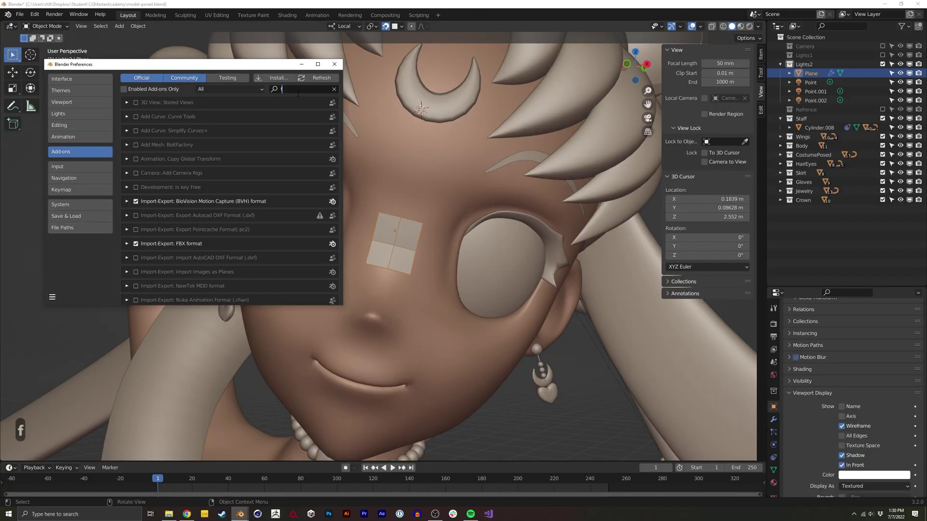
{"action": "type", "text": "2"}
{"action": "left_click", "coordinate": [334, 65]}
Step: In the mesh of the plane on the nose bridge, extrude the lower edge downward and the new face's outer edge sideways
{"action": "key", "text": "Tab"}
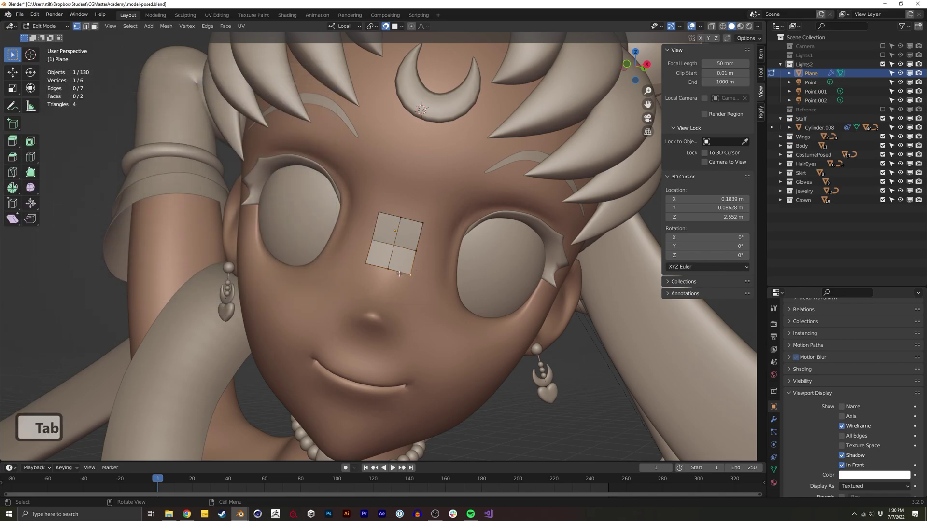
{"action": "key", "text": "2"}
{"action": "left_click", "coordinate": [398, 272]}
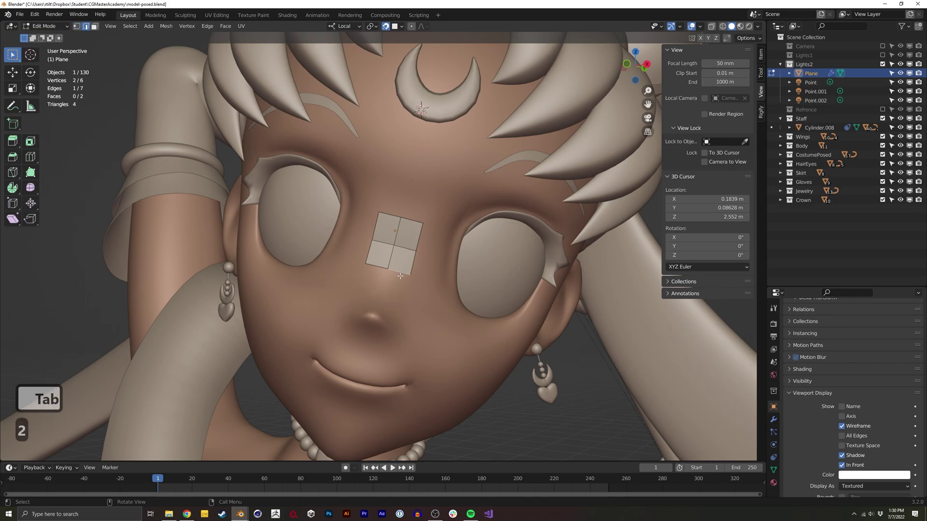
{"action": "key", "text": "e"}
{"action": "left_click", "coordinate": [399, 295]}
{"action": "left_click", "coordinate": [410, 284]}
{"action": "key", "text": "e"}
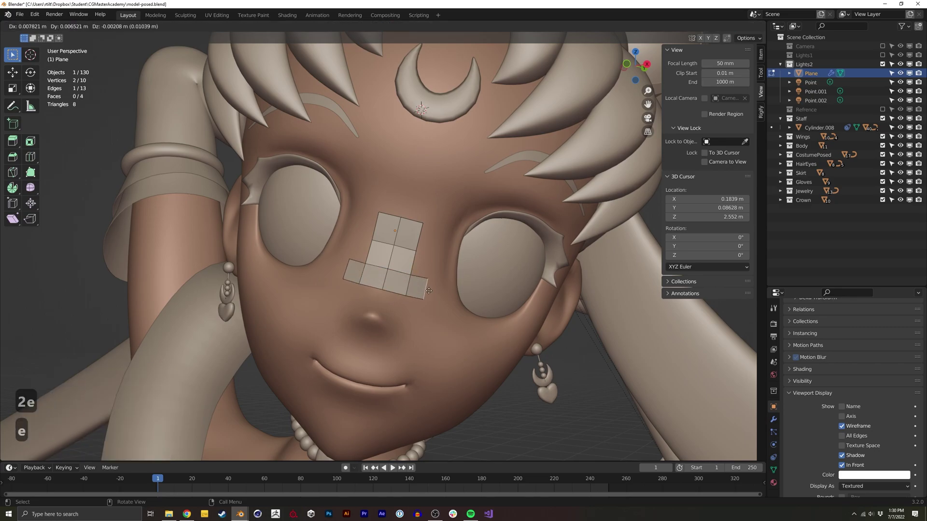
{"action": "left_click", "coordinate": [433, 294]}
Step: Extrude the plane's upper outer edge sideways and fill the gap between the two side extrusions with a face
{"action": "key", "text": "1"}
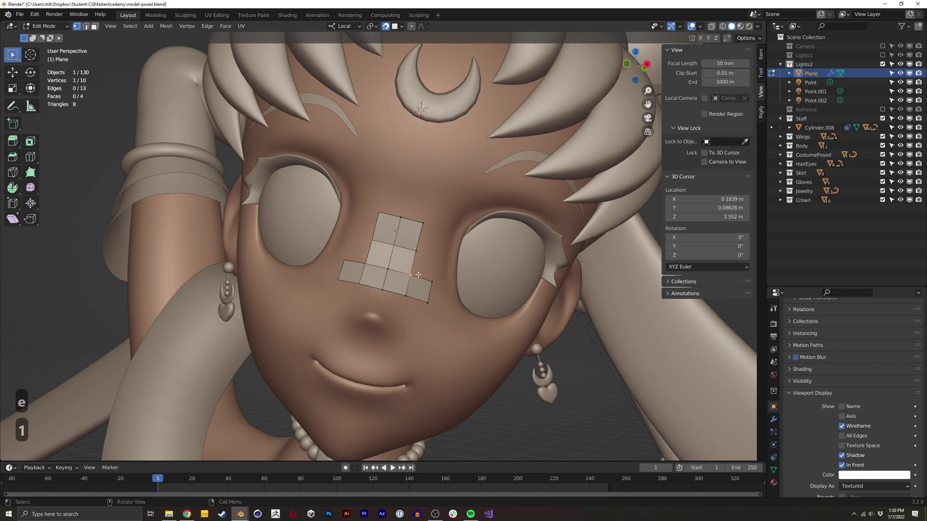
{"action": "left_click", "coordinate": [431, 282]}
{"action": "left_click", "coordinate": [420, 239]}
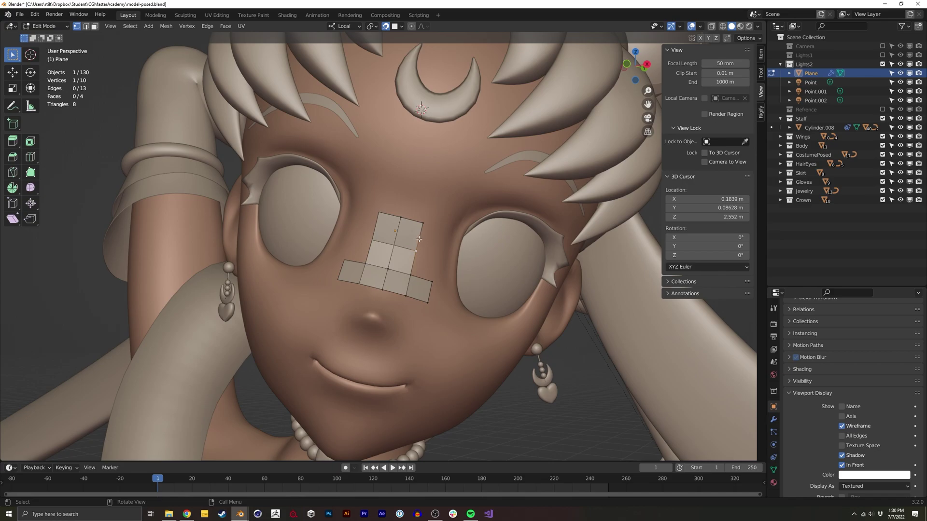
{"action": "key", "text": "2"}
{"action": "left_click", "coordinate": [419, 238]}
{"action": "key", "text": "e"}
{"action": "left_click", "coordinate": [411, 267]}
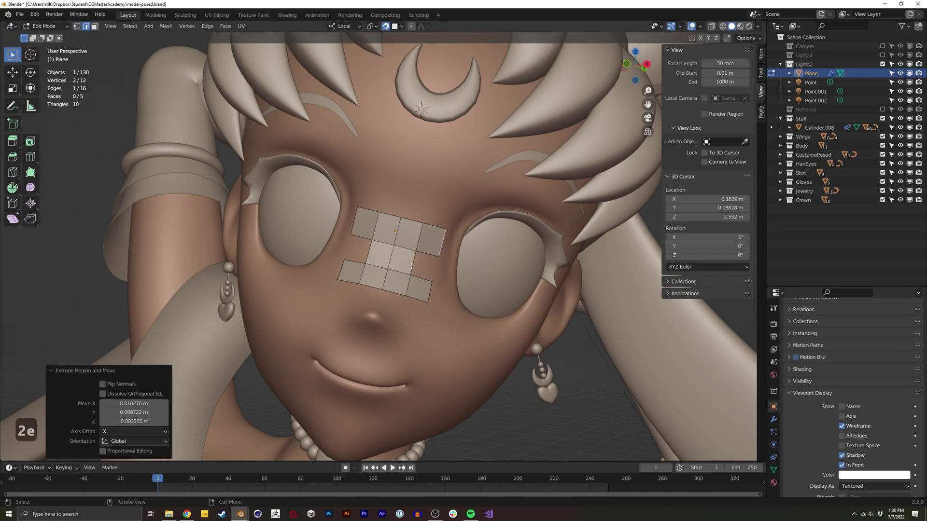
{"action": "key", "text": "f"}
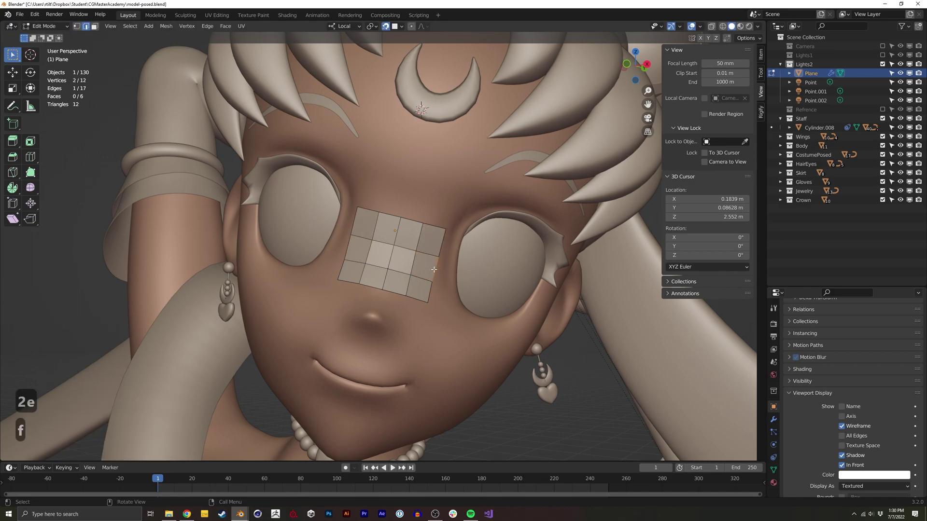
Step: Undo the gap fill and the upper edge's sideways extrusion
{"action": "key", "text": "ctrl+z"}
{"action": "key", "text": "ctrl+z"}
{"action": "key", "text": "ctrl+z"}
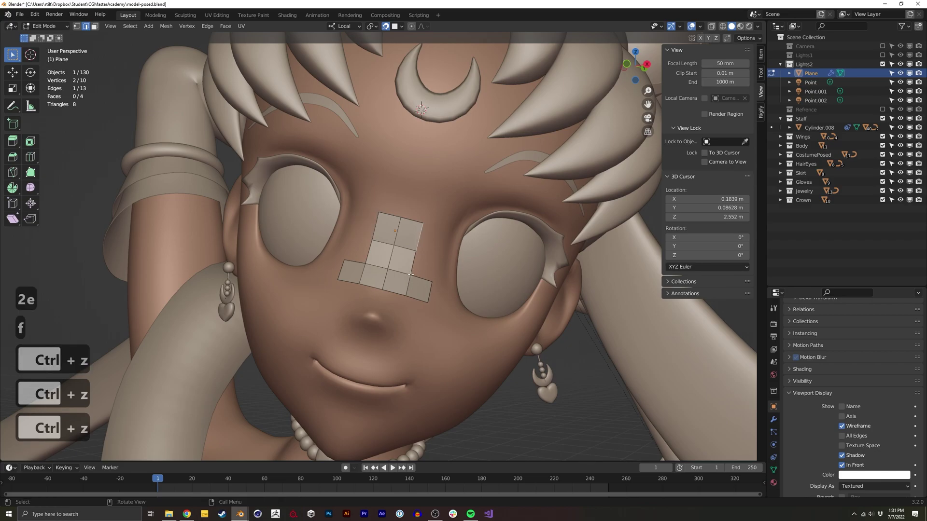
Step: Fill the plane's inner corner with an F2 face from its single vertex, and repeat for the corner above
{"action": "key", "text": "1"}
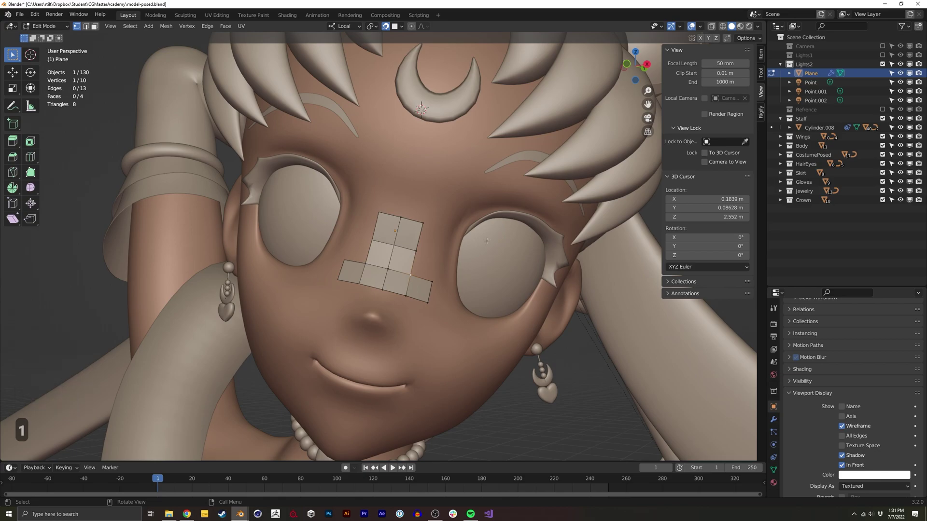
{"action": "key", "text": "f"}
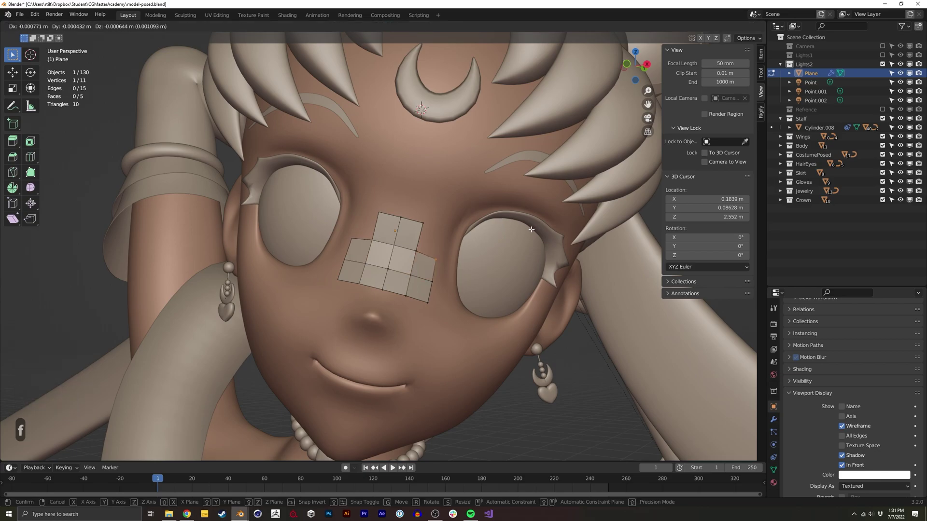
{"action": "middle_click_drag", "start_coordinate": [436, 254], "coordinate": [403, 252]}
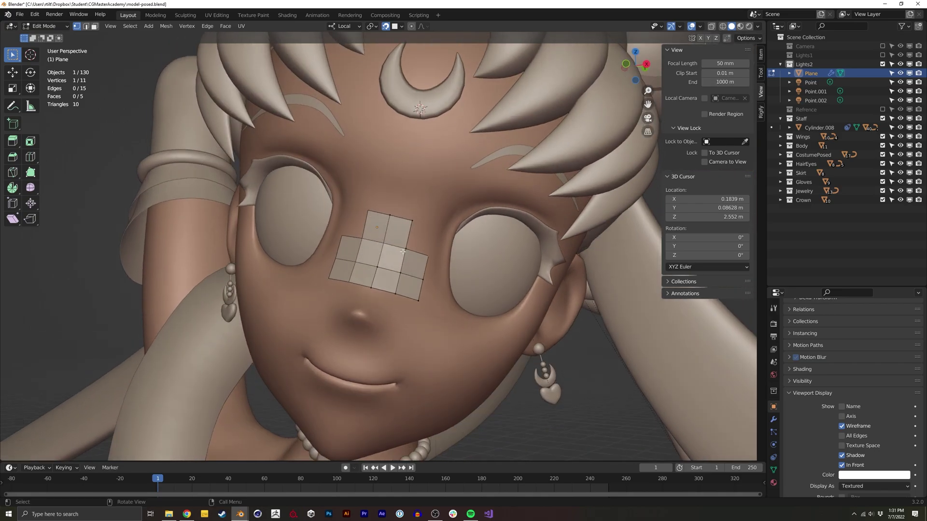
{"action": "key", "text": "f"}
{"action": "left_click", "coordinate": [432, 243]}
Step: Extrude an edge at the top of the plane upward and fill a face next to it from the new edge
{"action": "key", "text": "2"}
{"action": "left_click", "coordinate": [411, 207]}
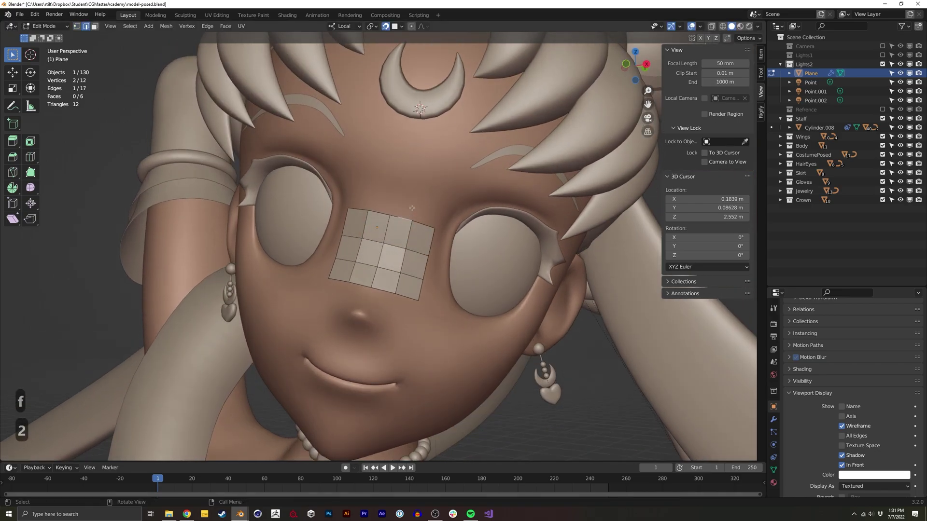
{"action": "key", "text": "e"}
{"action": "left_click", "coordinate": [417, 220]}
{"action": "key", "text": "f"}
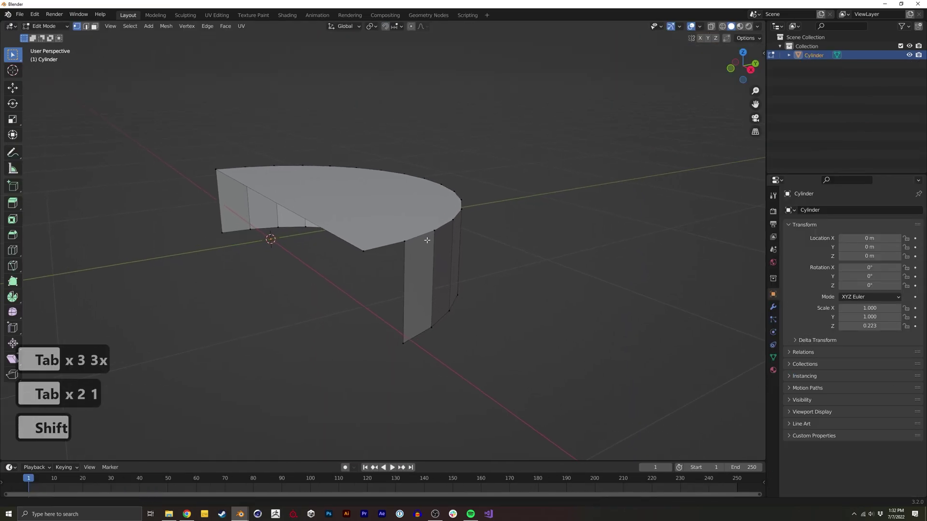
Step: Fill the open flat side of the half cylinder with new faces, working from its corner vertex and edges
{"action": "middle_click_drag", "start_coordinate": [434, 260], "coordinate": [420, 308]}
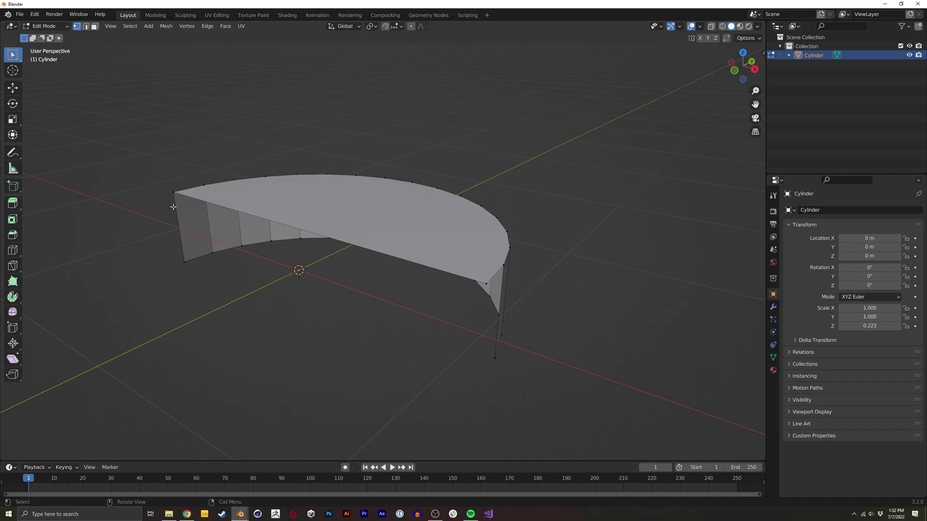
{"action": "middle_click_drag", "start_coordinate": [203, 213], "coordinate": [416, 245]}
{"action": "key", "text": "f"}
{"action": "key", "text": "2"}
{"action": "left_click", "coordinate": [443, 277]}
{"action": "key", "text": "f"}
Step: Select the half cylinder's open bottom edge loop and fill it with a single face
{"action": "key", "text": "2"}
{"action": "left_click", "coordinate": [419, 329], "text": "alt"}
{"action": "middle_click_drag", "start_coordinate": [418, 304], "coordinate": [462, 233]}
{"action": "key", "text": "f"}
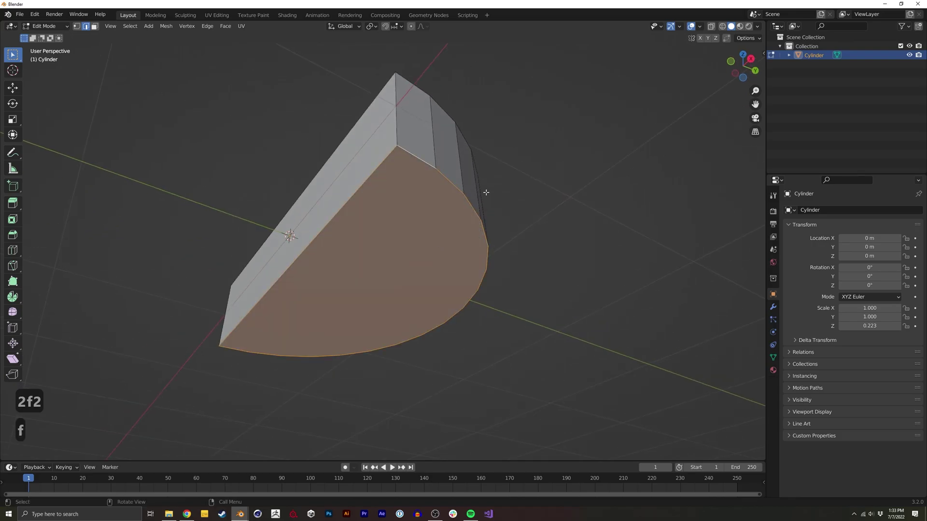
Step: Undo the bottom fill and the edge loop selection on the half cylinder
{"action": "key", "text": "ctrl+z"}
{"action": "key", "text": "ctrl+z"}
{"action": "key", "text": "ctrl+z"}
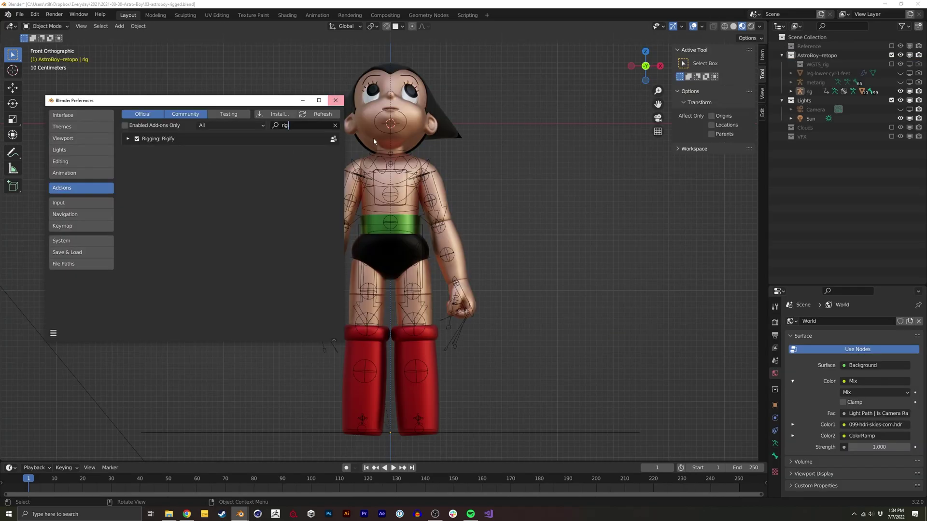
Step: Close the preferences, select the AstroBoy character's rig and enter Pose Mode
{"action": "left_click", "coordinate": [336, 100]}
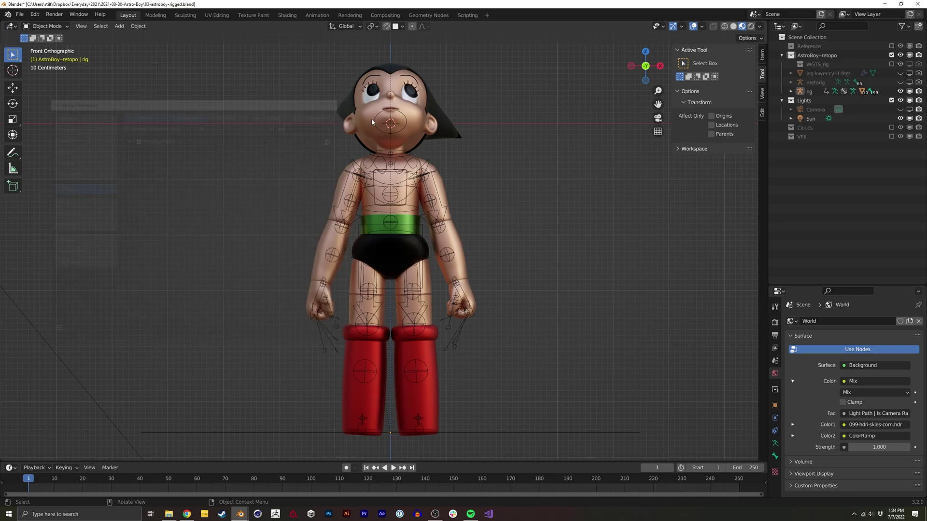
{"action": "left_click", "coordinate": [445, 215]}
{"action": "middle_click_drag", "start_coordinate": [447, 209], "coordinate": [438, 288]}
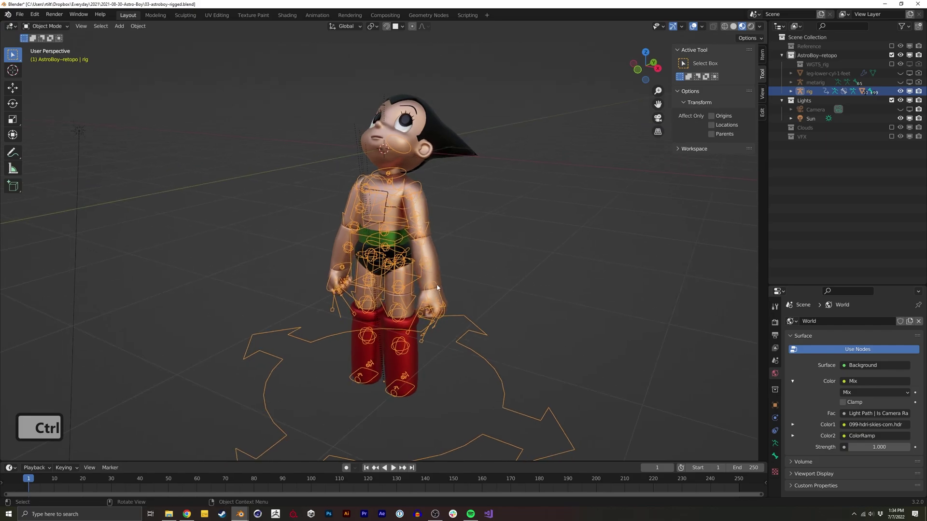
{"action": "middle_click_drag", "start_coordinate": [389, 281], "coordinate": [426, 244]}
{"action": "key", "text": "ctrl+Tab"}
Step: Select all of the rig's bones and clear their pose rotation and location
{"action": "key", "text": "a"}
{"action": "key", "text": "alt"}
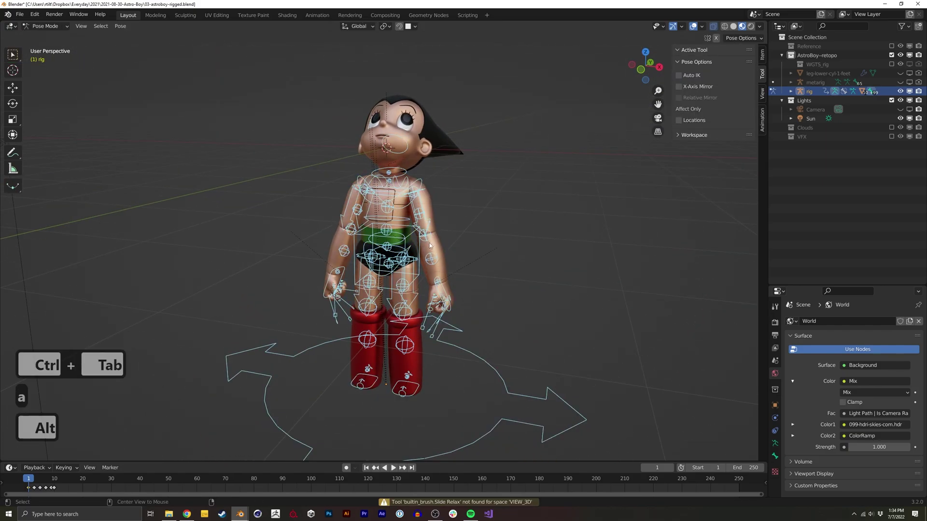
{"action": "key", "text": "alt+r"}
{"action": "key", "text": "alt+t"}
{"action": "key", "text": "alt+g"}
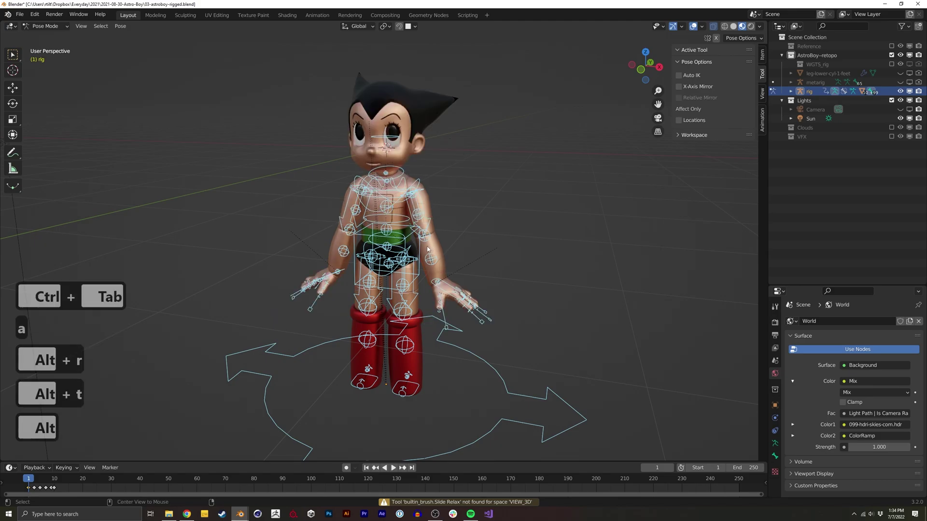
Step: Move the left hand's IK control about -0.82 m in X, -0.32 m in Y and -0.12 m in Z, and rotate it
{"action": "left_click", "coordinate": [501, 258]}
{"action": "key", "text": "g"}
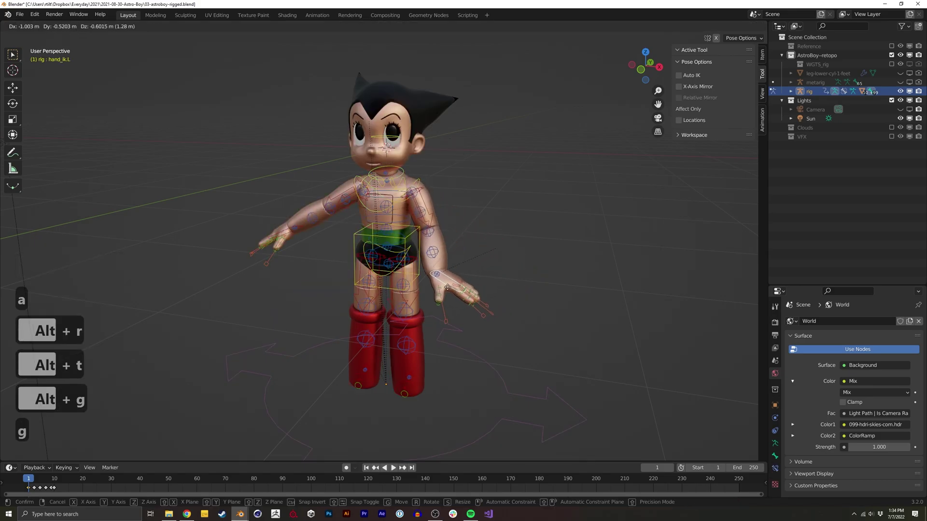
{"action": "left_click", "coordinate": [452, 274]}
{"action": "middle_click_drag", "start_coordinate": [452, 274], "coordinate": [334, 289]}
{"action": "key", "text": "r"}
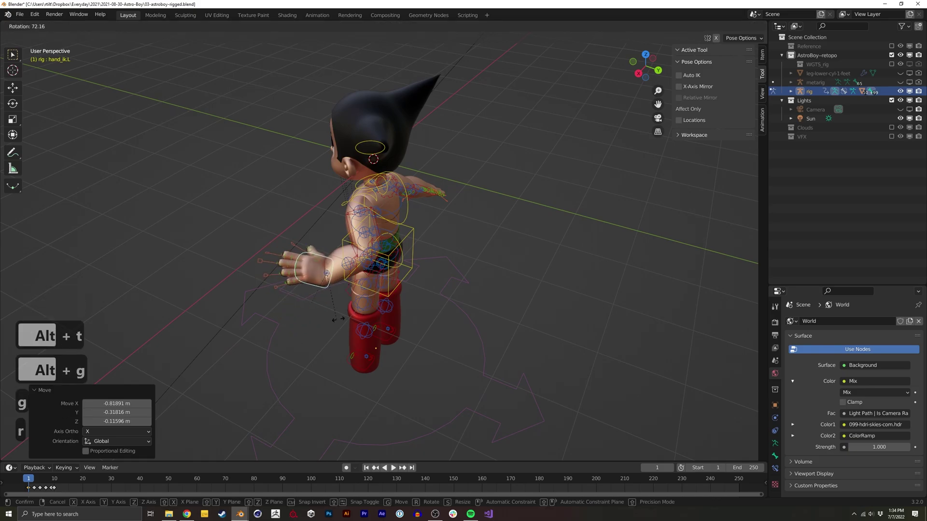
{"action": "left_click", "coordinate": [353, 306]}
Step: Trackball-rotate the left hand's IK control by about 75.2° and -37.8°, and move the hand to a new position
{"action": "key", "text": "r"}
{"action": "key", "text": "r"}
{"action": "left_click", "coordinate": [321, 319]}
{"action": "key", "text": "g"}
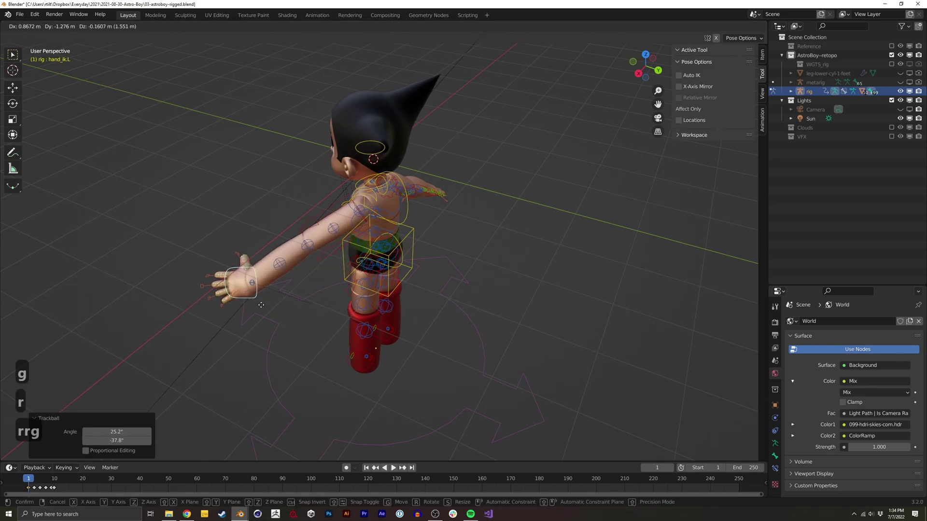
{"action": "left_click", "coordinate": [318, 286]}
Step: Select the rig's hips control and rotate it in the front view to tilt the pelvis
{"action": "middle_click_drag", "start_coordinate": [318, 285], "coordinate": [440, 208]}
{"action": "left_click", "coordinate": [412, 248]}
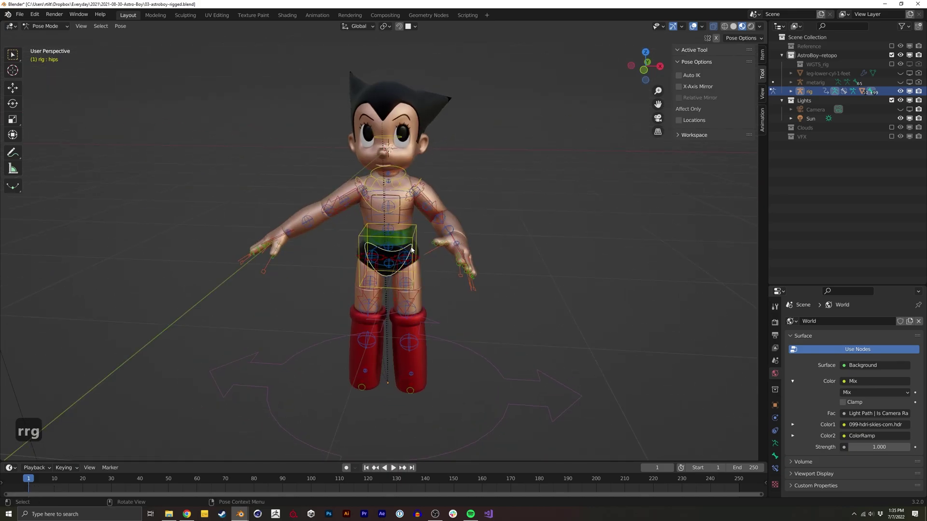
{"action": "middle_click_drag", "start_coordinate": [424, 242], "coordinate": [391, 250], "text": "alt"}
{"action": "key", "text": "r"}
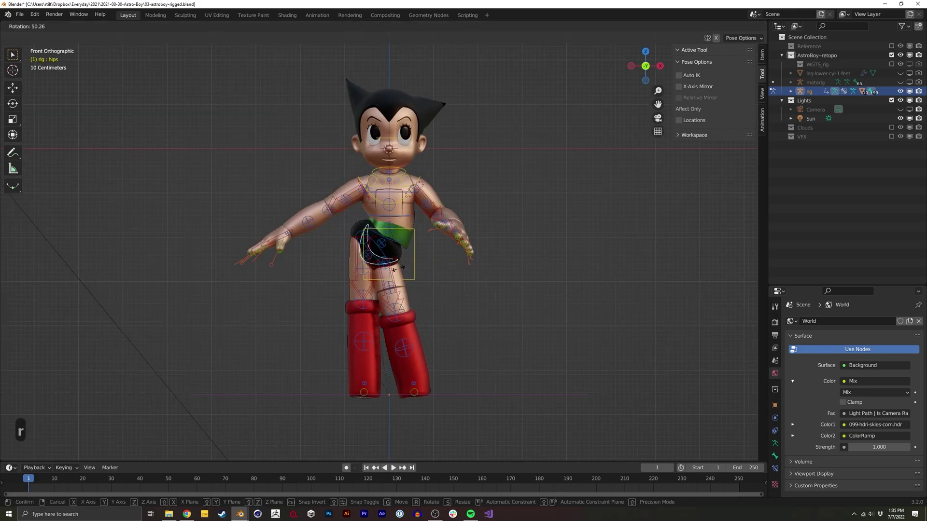
{"action": "left_click", "coordinate": [431, 203]}
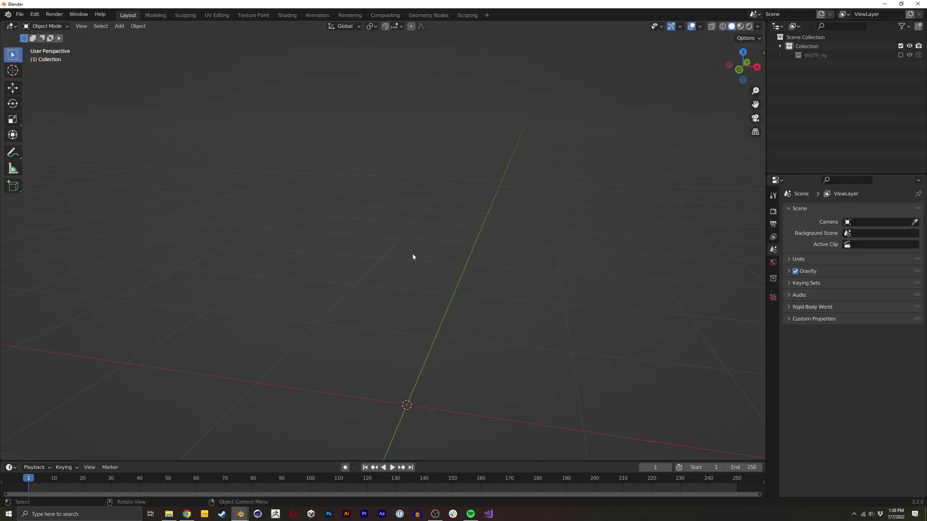
Step: Add a Human (Meta-Rig) armature to the empty scene and frame it in view
{"action": "key", "text": "shift+a"}
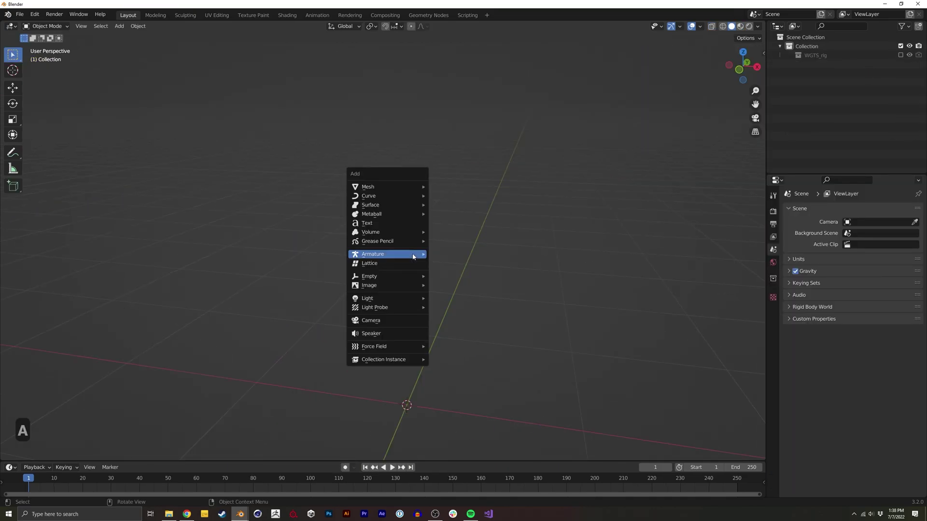
{"action": "mouse_move", "coordinate": [413, 257]}
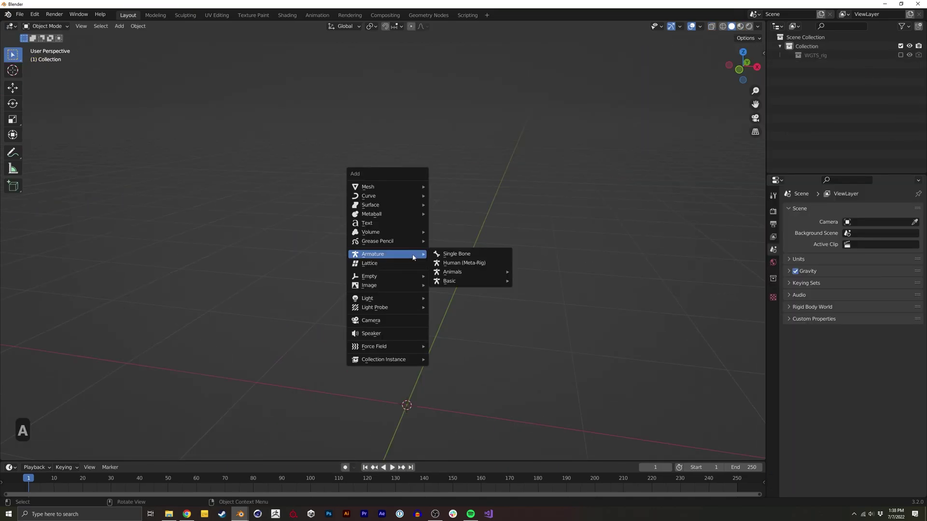
{"action": "left_click", "coordinate": [466, 264]}
{"action": "middle_click_drag", "start_coordinate": [451, 249], "coordinate": [471, 248]}
{"action": "middle_click_drag", "start_coordinate": [470, 245], "coordinate": [446, 265], "text": "ctrl"}
{"action": "middle_click_drag", "start_coordinate": [446, 265], "coordinate": [454, 229], "text": "shift"}
Step: In Edit Mode, select the metarig's pelvis bones and move them along the global Z axis
{"action": "key", "text": "Tab"}
{"action": "left_click_drag", "start_coordinate": [365, 272], "coordinate": [455, 226]}
{"action": "key", "text": "g"}
{"action": "middle_click_drag", "start_coordinate": [455, 235], "coordinate": [453, 252]}
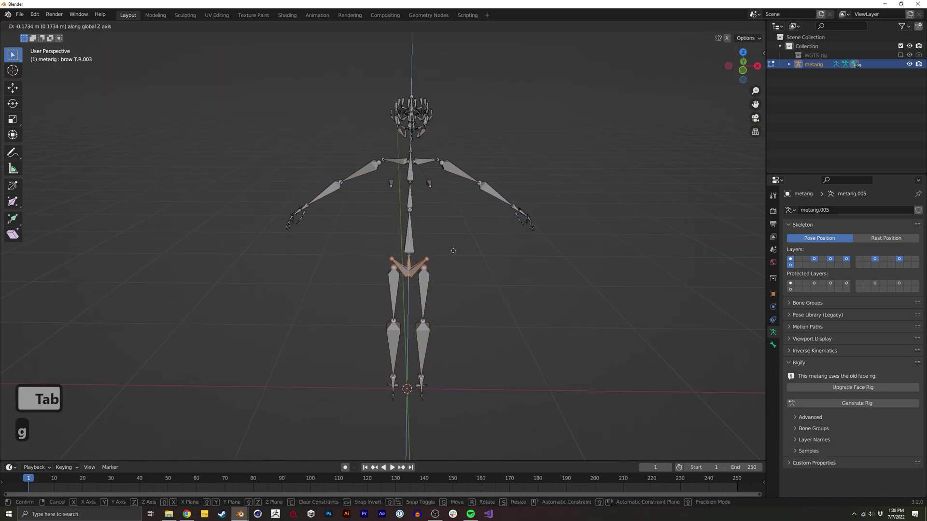
{"action": "left_click", "coordinate": [458, 213]}
{"action": "middle_click_drag", "start_coordinate": [459, 213], "coordinate": [395, 237]}
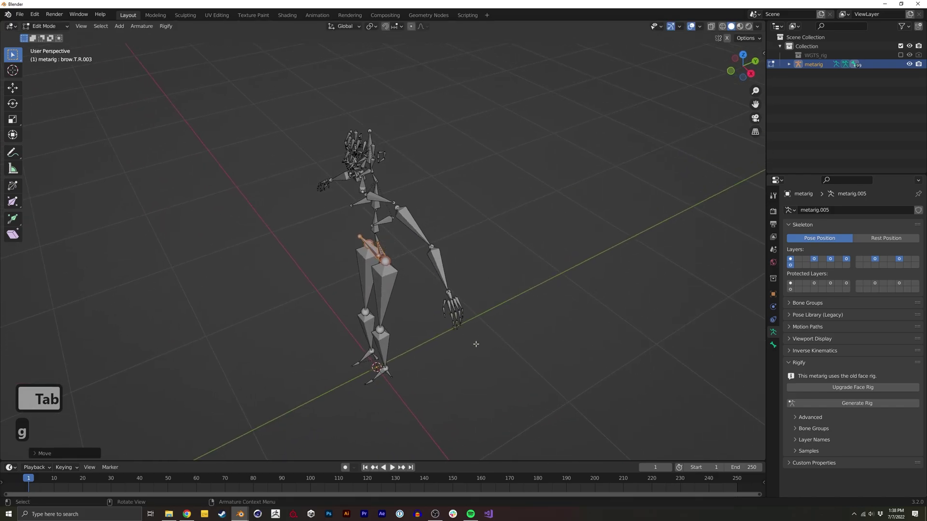
{"action": "middle_click_drag", "start_coordinate": [476, 344], "coordinate": [411, 377]}
{"action": "left_click_drag", "start_coordinate": [406, 379], "coordinate": [468, 312]}
{"action": "middle_click_drag", "start_coordinate": [469, 313], "coordinate": [517, 265], "text": "alt"}
Step: Return the metarig to Object Mode, generate its Rigify control rig and switch the new rig to Pose Mode
{"action": "key", "text": "Tab"}
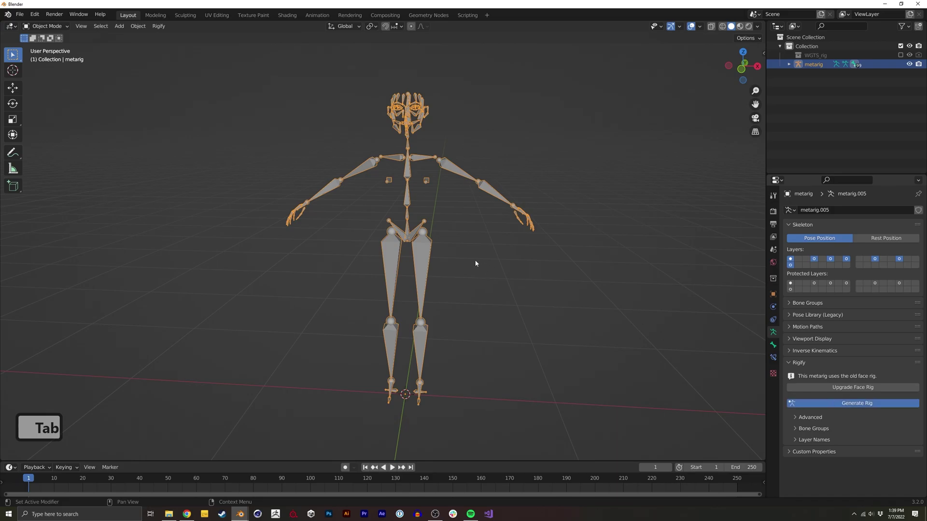
{"action": "left_click", "coordinate": [857, 403]}
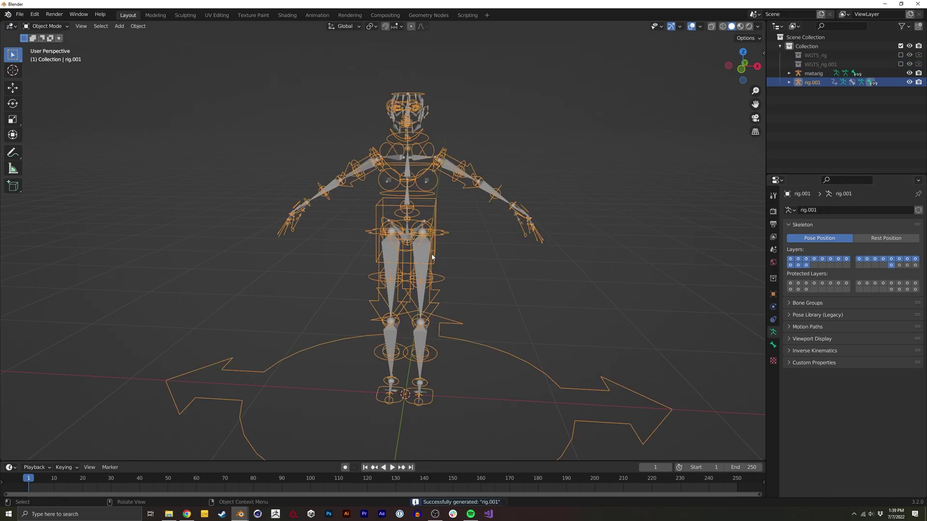
{"action": "key", "text": "ctrl+Tab"}
{"action": "mouse_move", "coordinate": [442, 254]}
{"action": "middle_mouse_down"}
{"action": "mouse_move", "coordinate": [552, 240]}
{"action": "mouse_move", "coordinate": [331, 245]}
{"action": "mouse_move", "coordinate": [436, 253]}
{"action": "middle_mouse_up"}
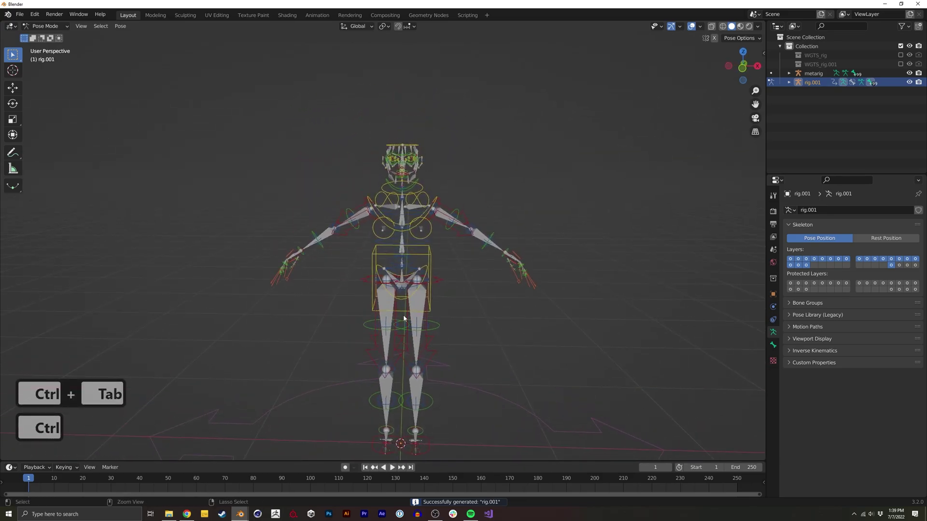
{"action": "middle_click_drag", "start_coordinate": [404, 315], "coordinate": [496, 291]}
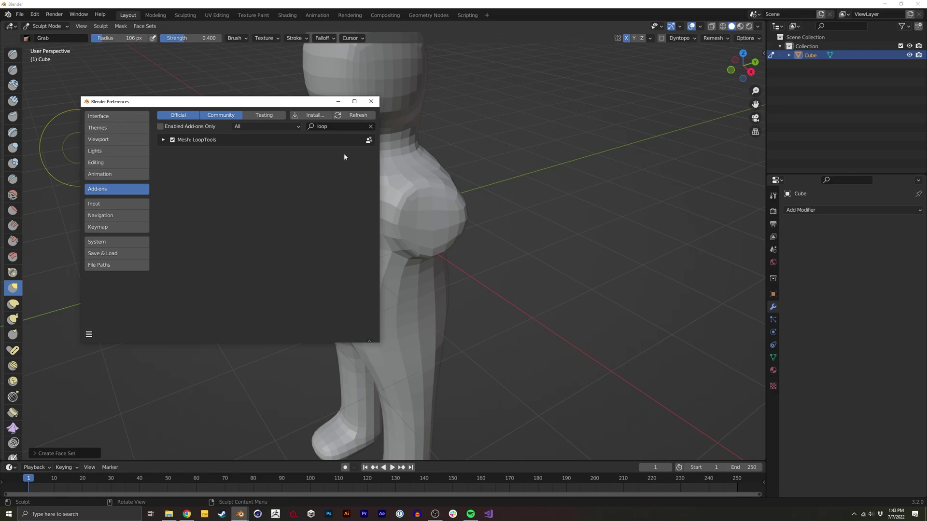
Step: Close the preferences window and set the Grab brush radius to 104 px over the figure's shoulder
{"action": "left_click", "coordinate": [370, 101]}
{"action": "middle_click_drag", "start_coordinate": [393, 97], "coordinate": [427, 231]}
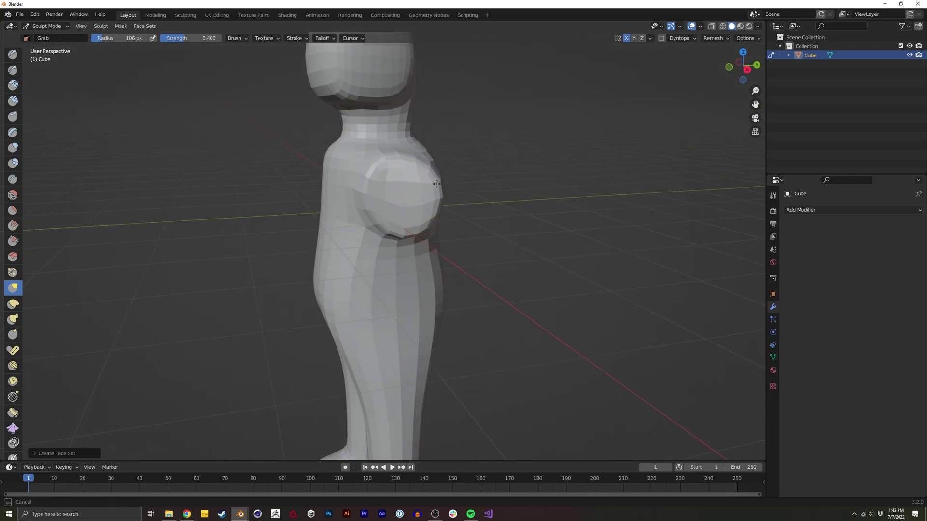
{"action": "middle_click_drag", "start_coordinate": [431, 158], "coordinate": [367, 242]}
{"action": "key", "text": "f"}
{"action": "left_click", "coordinate": [366, 276]}
{"action": "mouse_move", "coordinate": [367, 276]}
{"action": "middle_mouse_down"}
{"action": "mouse_move", "coordinate": [358, 289]}
{"action": "mouse_move", "coordinate": [358, 258]}
{"action": "mouse_move", "coordinate": [383, 263]}
{"action": "mouse_move", "coordinate": [395, 217]}
{"action": "mouse_move", "coordinate": [395, 257]}
{"action": "mouse_move", "coordinate": [389, 250]}
{"action": "middle_mouse_up"}
{"action": "key", "text": "f"}
{"action": "left_click", "coordinate": [392, 216]}
Step: Smooth the side of the bulging shoulder stump on the sculpted figure
{"action": "left_click_drag", "start_coordinate": [388, 249], "coordinate": [416, 259], "text": "shift"}
{"action": "middle_click_drag", "start_coordinate": [427, 250], "coordinate": [388, 235]}
{"action": "left_click_drag", "start_coordinate": [366, 210], "coordinate": [387, 209], "text": "shift"}
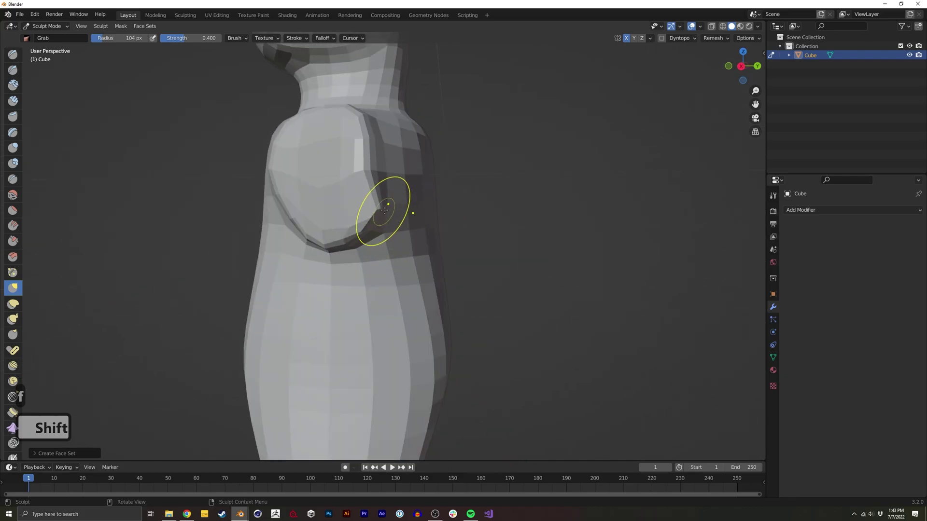
Step: Take the figure's mesh out of Sculpt Mode and into Edit Mode, with the shoulder stump in view
{"action": "middle_click_drag", "start_coordinate": [389, 209], "coordinate": [425, 240]}
{"action": "key", "text": "ctrl+Tab"}
{"action": "key", "text": "ctrl+Tab"}
{"action": "key", "text": "ctrl+Tab"}
{"action": "key", "text": "ctrl+Tab"}
{"action": "key", "text": "ctrl+Tab"}
{"action": "key", "text": "ctrl+Tab"}
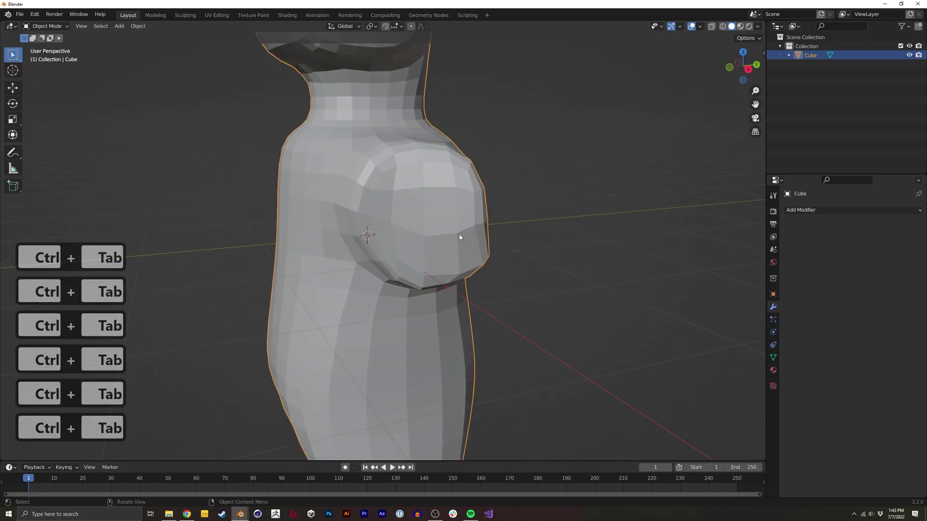
{"action": "key", "text": "Tab"}
{"action": "middle_click_drag", "start_coordinate": [479, 221], "coordinate": [333, 223]}
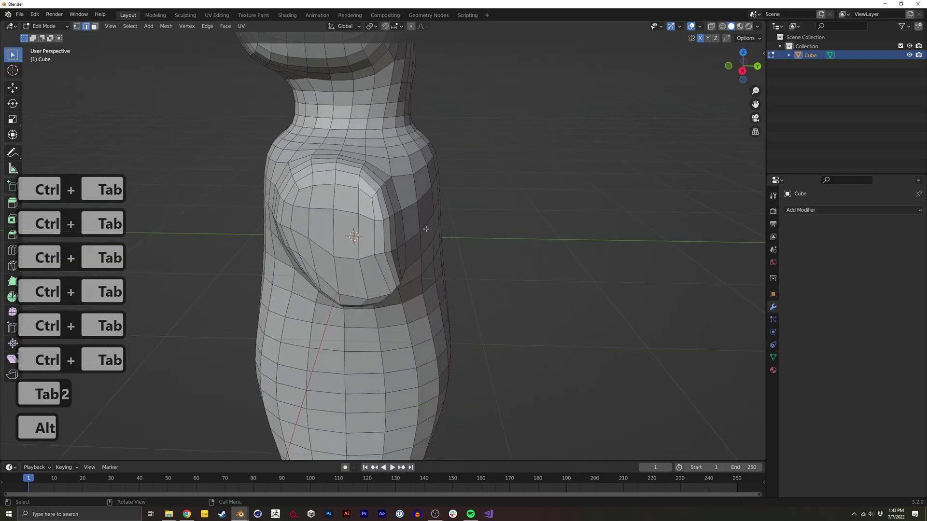
Step: Select the faces at the end of the shoulder stump, grow the selection twice and delete them to open an arm hole
{"action": "key", "text": "3"}
{"action": "left_click", "coordinate": [333, 253], "text": "shift"}
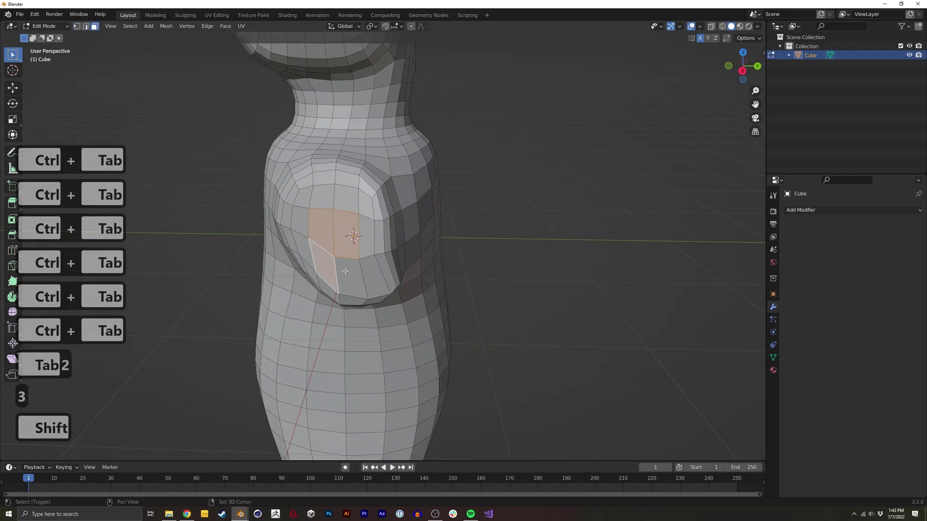
{"action": "left_click", "coordinate": [345, 270], "text": "shift"}
{"action": "key", "text": "ctrl+KP_Add"}
{"action": "key", "text": "ctrl+KP_Add"}
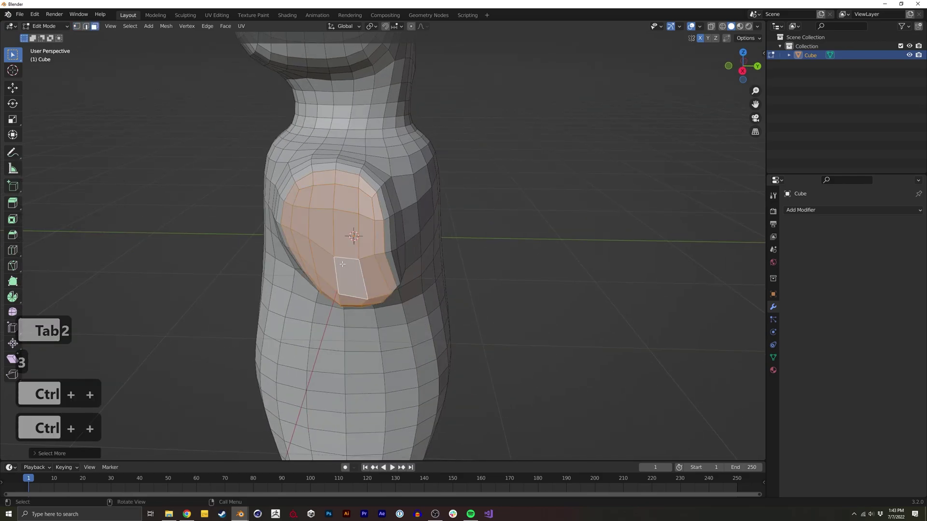
{"action": "key", "text": "x"}
{"action": "left_click", "coordinate": [386, 211]}
Step: Select the arm hole's boundary edge loop, round it with LoopTools Circle and reposition it
{"action": "key", "text": "2"}
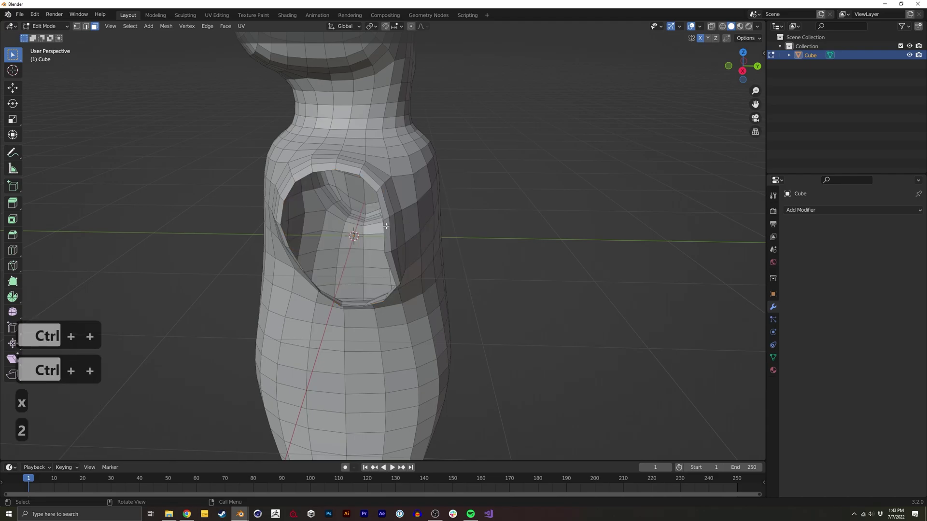
{"action": "left_click", "coordinate": [386, 226], "text": "alt"}
{"action": "middle_click_drag", "start_coordinate": [386, 225], "coordinate": [427, 217]}
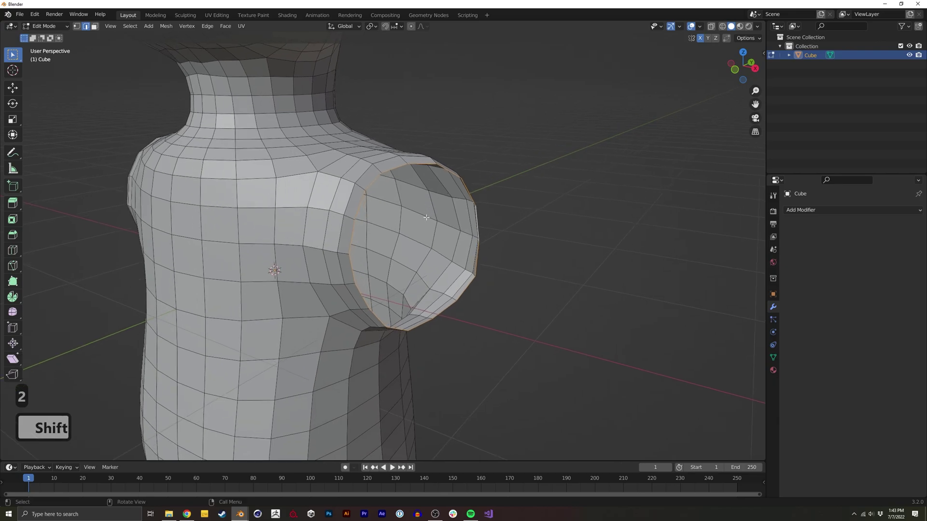
{"action": "right_click", "coordinate": [438, 219]}
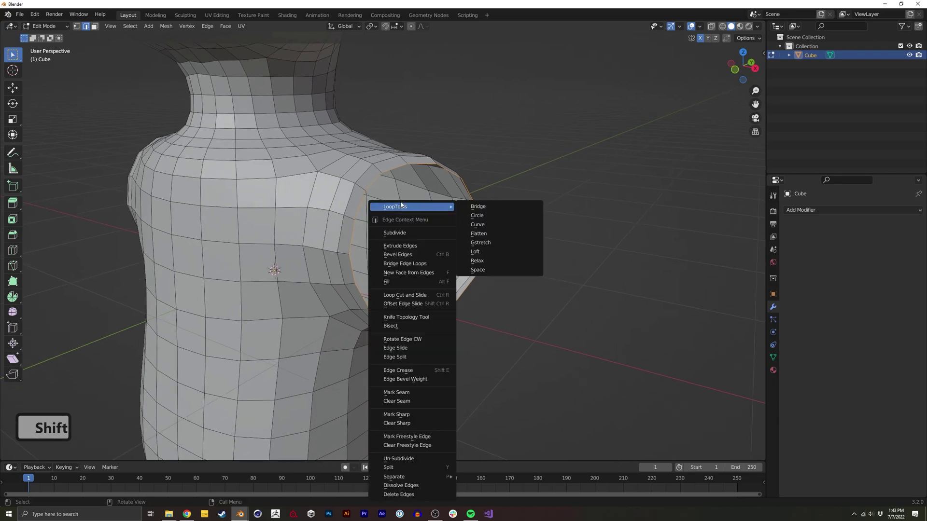
{"action": "mouse_move", "coordinate": [386, 208]}
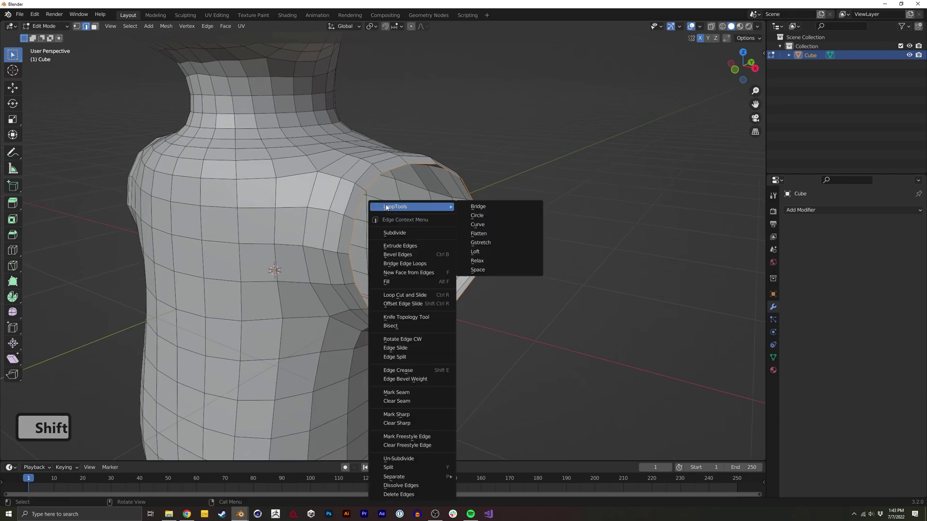
{"action": "left_click", "coordinate": [485, 220]}
{"action": "middle_click_drag", "start_coordinate": [481, 216], "coordinate": [403, 243]}
{"action": "key", "text": "g"}
{"action": "left_click", "coordinate": [324, 277]}
Step: Select the next edge loop inward from the arm hole's rim and make it round with LoopTools Circle
{"action": "middle_click_drag", "start_coordinate": [320, 233], "coordinate": [489, 236], "text": "shift"}
{"action": "middle_click_drag", "start_coordinate": [489, 235], "coordinate": [422, 242], "text": "shift"}
{"action": "middle_click_drag", "start_coordinate": [422, 241], "coordinate": [365, 224], "text": "ctrl"}
{"action": "left_click", "coordinate": [374, 251], "text": "alt"}
{"action": "right_click", "coordinate": [384, 236]}
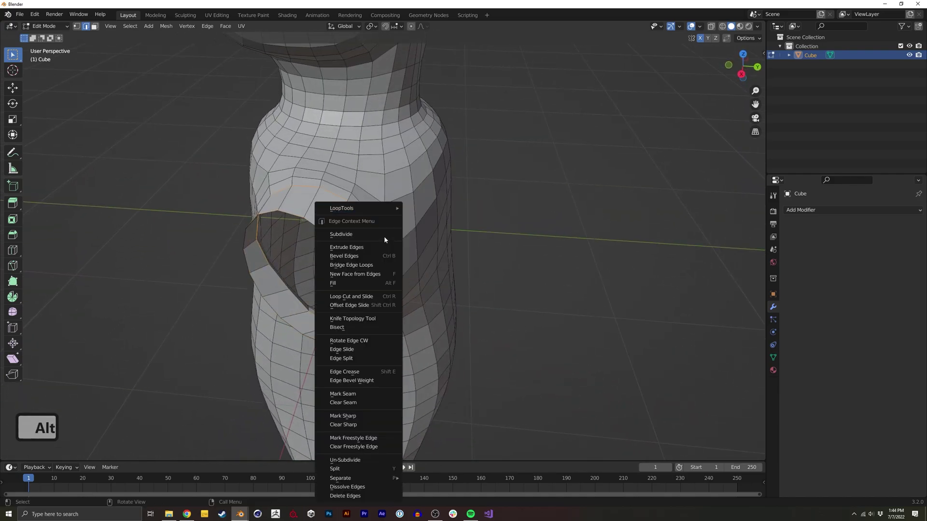
{"action": "mouse_move", "coordinate": [382, 211]}
{"action": "left_click", "coordinate": [431, 217]}
Step: Move and scale the newly rounded edge loop behind the arm hole's rim
{"action": "middle_click_drag", "start_coordinate": [396, 229], "coordinate": [367, 240]}
{"action": "middle_click_drag", "start_coordinate": [367, 240], "coordinate": [425, 233], "text": "shift"}
{"action": "key", "text": "g"}
{"action": "left_click", "coordinate": [414, 242]}
{"action": "key", "text": "s"}
{"action": "left_click", "coordinate": [408, 243]}
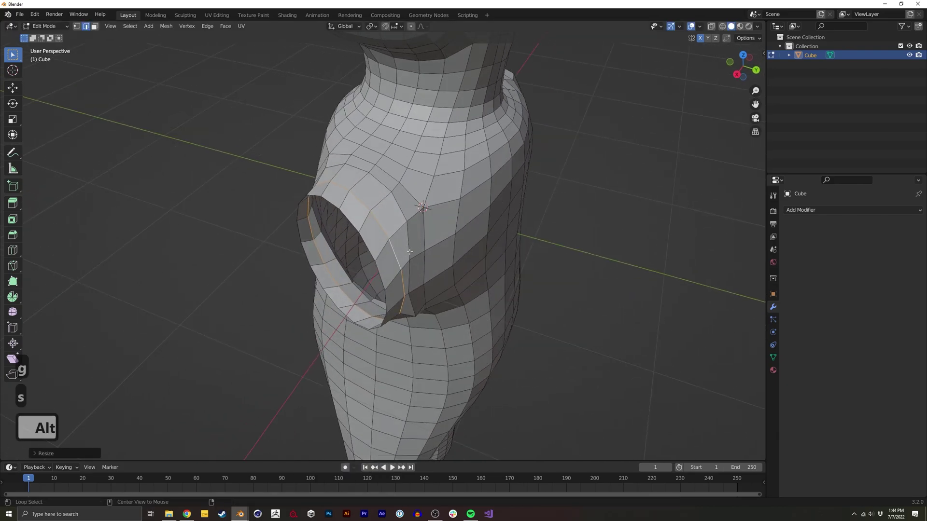
Step: Apply LoopTools Circle to the following edge loop toward the shoulder
{"action": "left_click", "coordinate": [409, 236], "text": "alt"}
{"action": "right_click", "coordinate": [408, 236]}
{"action": "mouse_move", "coordinate": [406, 210]}
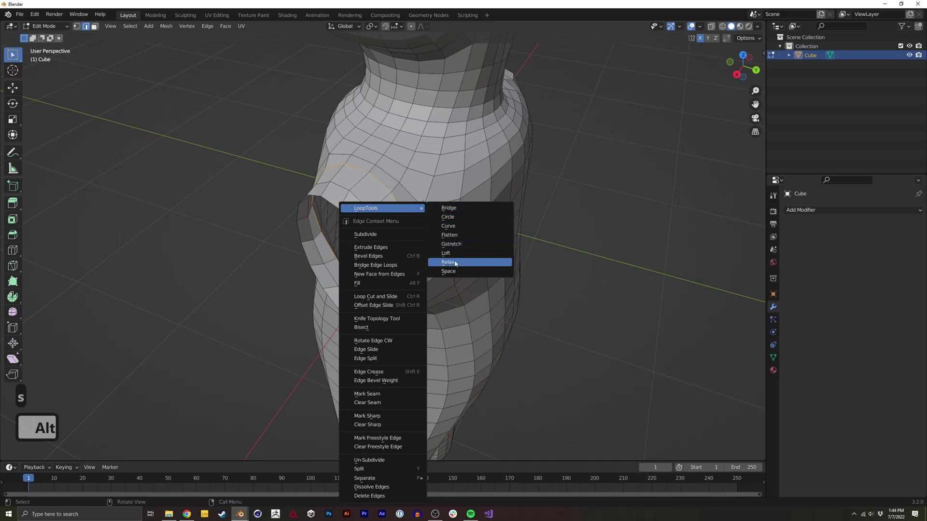
{"action": "left_click", "coordinate": [448, 218]}
{"action": "middle_click_drag", "start_coordinate": [453, 220], "coordinate": [432, 216]}
Step: Add the remaining lower edges around the arm hole to the loop selection and apply LoopTools Circle to the whole loop
{"action": "middle_click_drag", "start_coordinate": [368, 213], "coordinate": [325, 153]}
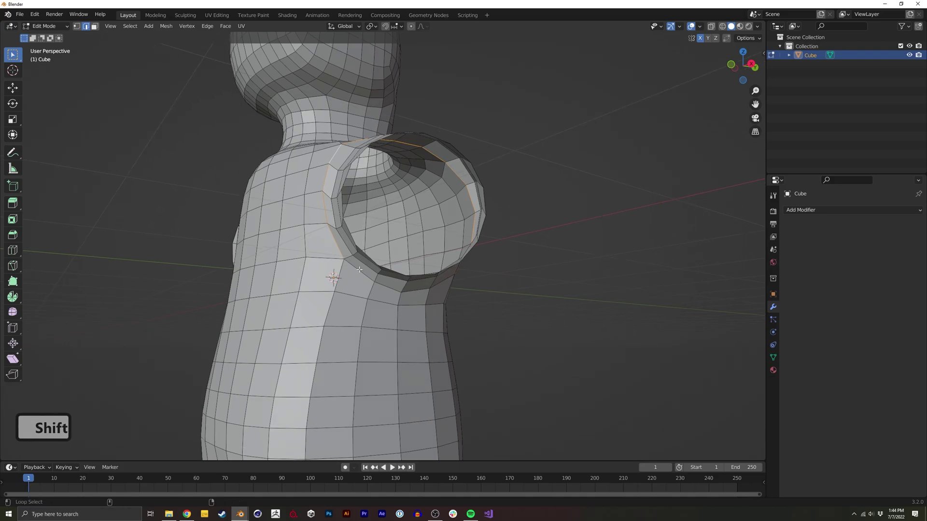
{"action": "left_click", "coordinate": [357, 274], "text": "alt+shift"}
{"action": "right_click", "coordinate": [357, 274]}
{"action": "mouse_move", "coordinate": [378, 207]}
{"action": "left_click", "coordinate": [411, 218]}
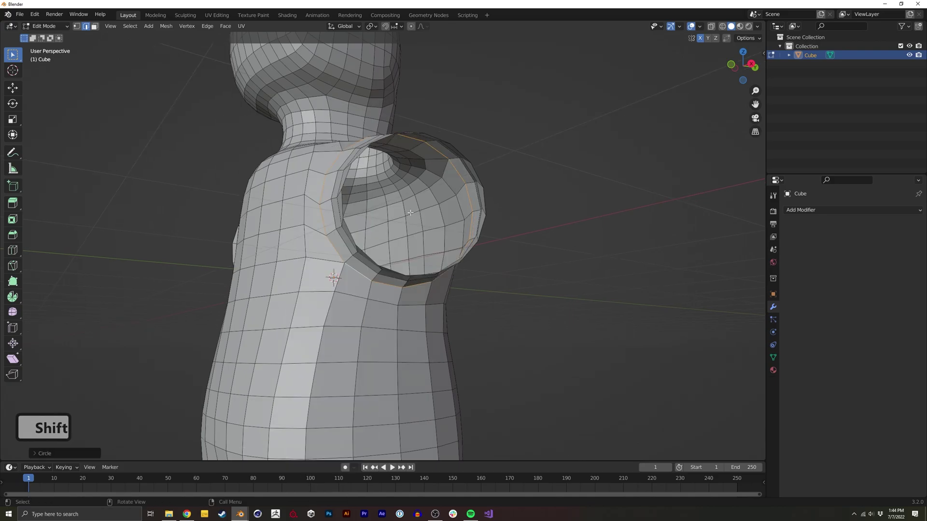
{"action": "middle_click_drag", "start_coordinate": [410, 218], "coordinate": [337, 277]}
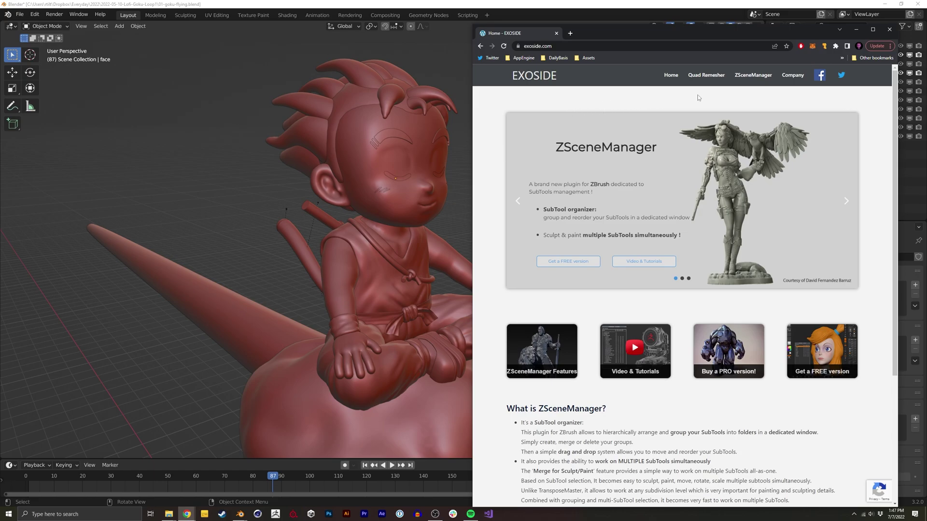
Step: Open the Quad Remesher page on the Exoside website and examine the original Chess Rook model's wireframe in 3D
{"action": "mouse_move", "coordinate": [713, 85]}
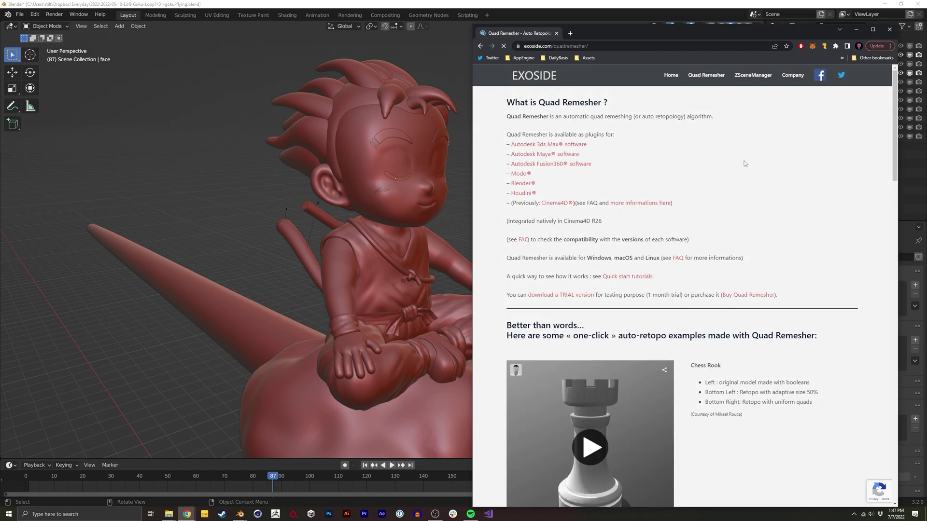
{"action": "scroll", "coordinate": [745, 164], "scroll_direction": "down", "scroll_amount": 4}
{"action": "left_click", "coordinate": [578, 279]}
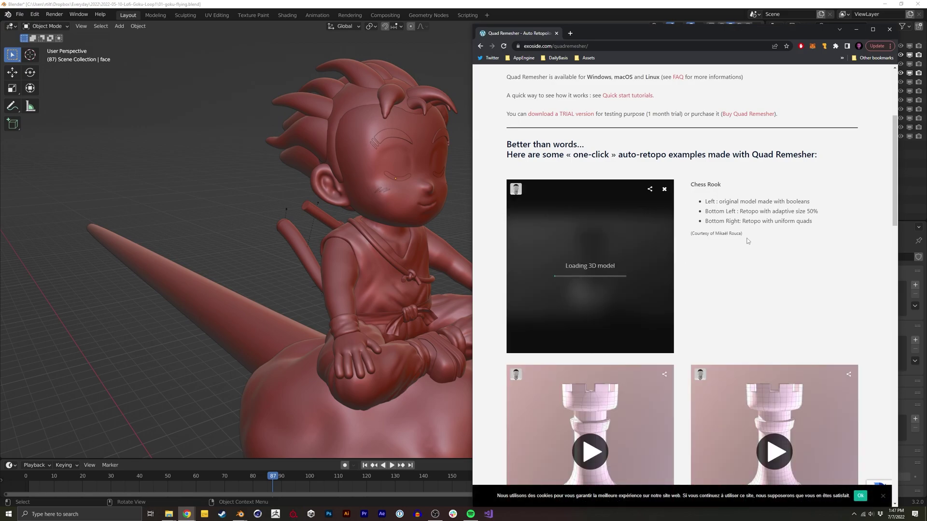
{"action": "scroll", "coordinate": [748, 240], "scroll_direction": "down", "scroll_amount": 3}
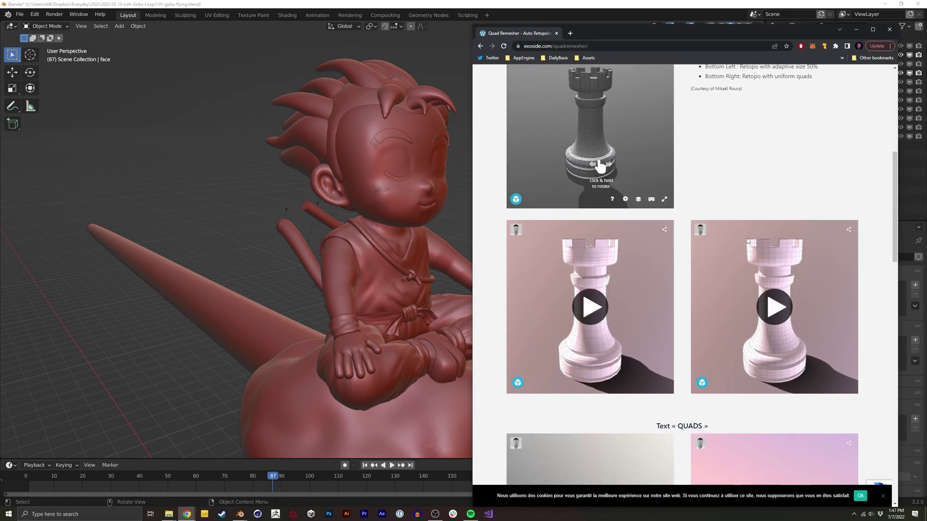
{"action": "scroll", "coordinate": [600, 250], "scroll_direction": "up", "scroll_amount": 2}
{"action": "left_click_drag", "start_coordinate": [599, 250], "coordinate": [620, 254]}
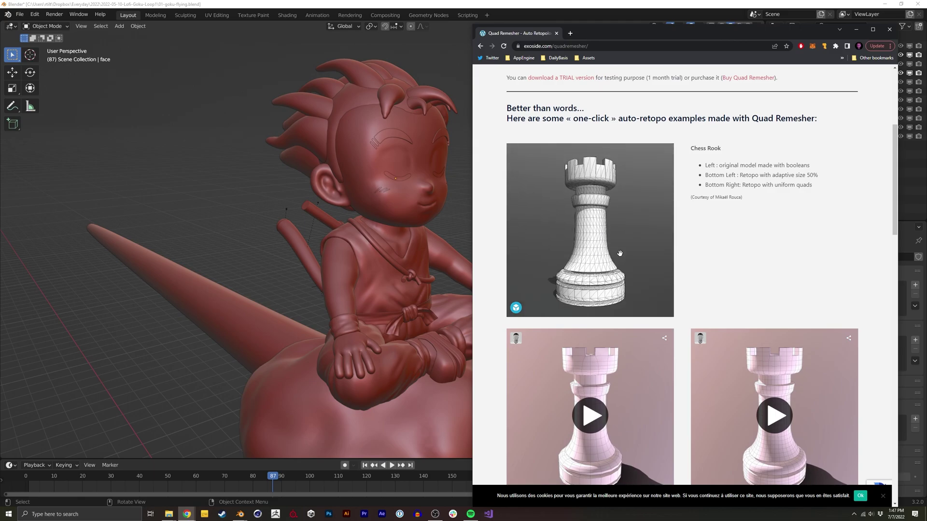
Step: Load the uniform-quads retopology example of the Chess Rook and inspect its mesh in 3D
{"action": "scroll", "coordinate": [770, 244], "scroll_direction": "down", "scroll_amount": 4}
{"action": "left_click", "coordinate": [773, 233]}
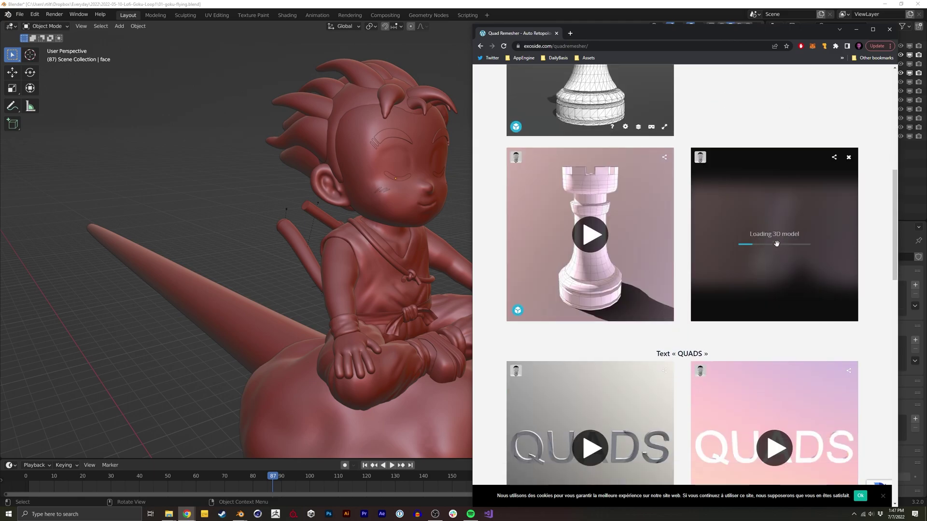
{"action": "mouse_move", "coordinate": [777, 244]}
{"action": "left_mouse_down"}
{"action": "mouse_move", "coordinate": [807, 253]}
{"action": "mouse_move", "coordinate": [782, 242]}
{"action": "left_mouse_up"}
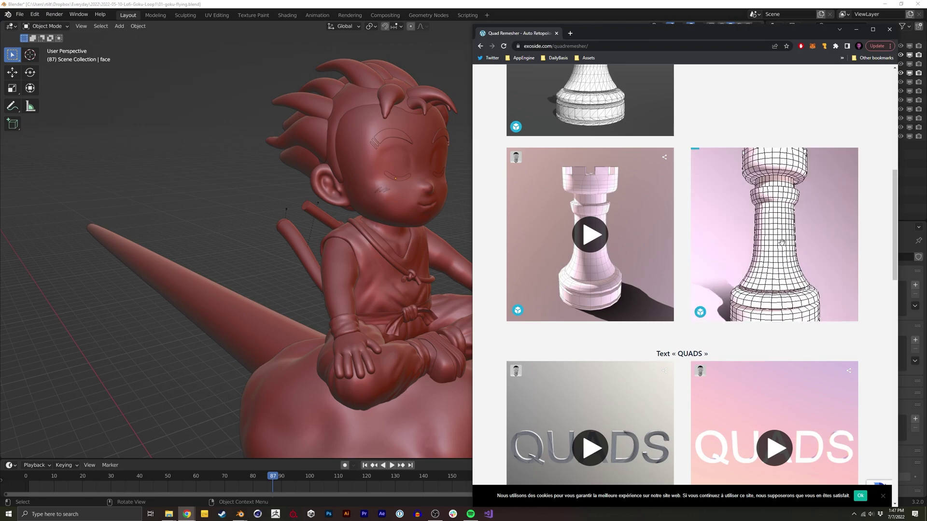
{"action": "scroll", "coordinate": [782, 242], "scroll_direction": "down", "scroll_amount": 6}
Step: Return to the start of the Quad Remesher page and open the plugin's download page
{"action": "scroll", "coordinate": [750, 142], "scroll_direction": "up", "scroll_amount": 10}
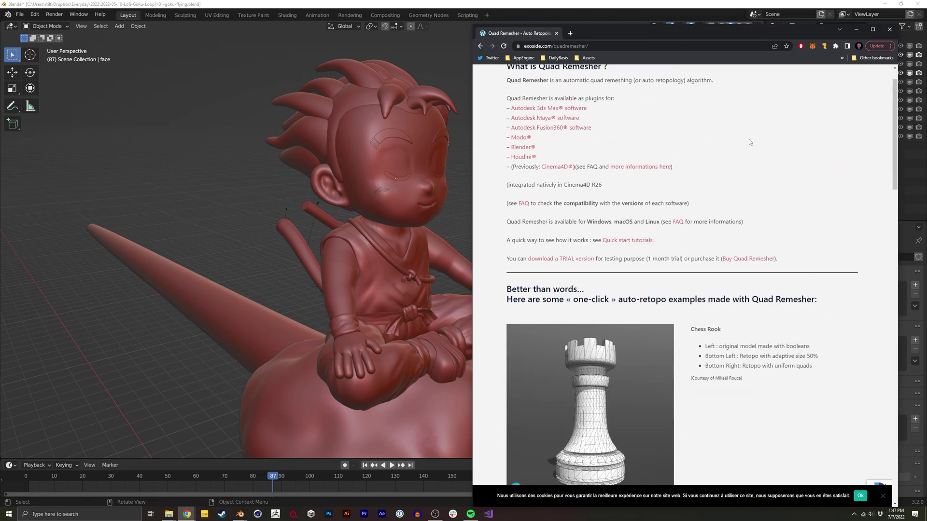
{"action": "scroll", "coordinate": [706, 145], "scroll_direction": "up", "scroll_amount": 1}
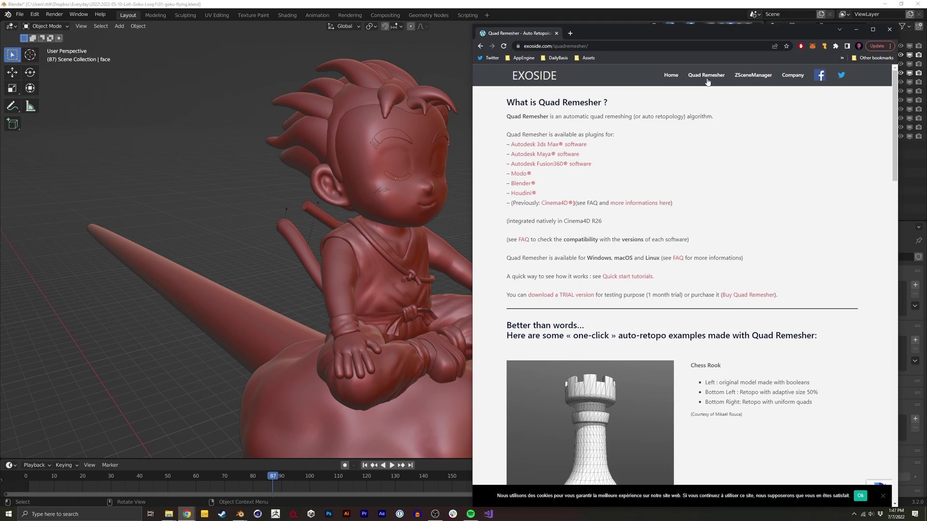
{"action": "mouse_move", "coordinate": [708, 82]}
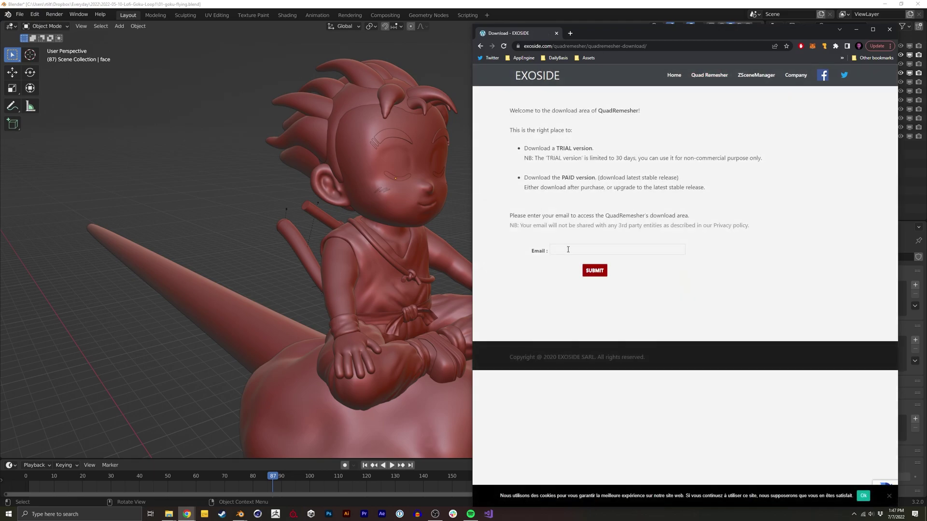
Step: Switch to Blender and install the add-on QuadRemesher_1.2.2_BlenderBridge_Win.zip from the Downloads folder
{"action": "left_click", "coordinate": [203, 203]}
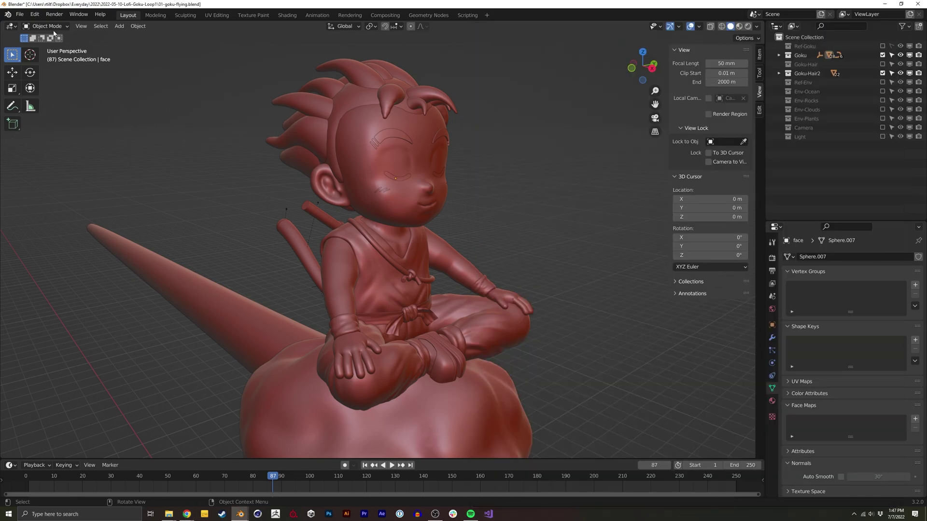
{"action": "left_click", "coordinate": [35, 14]}
{"action": "left_click", "coordinate": [54, 144]}
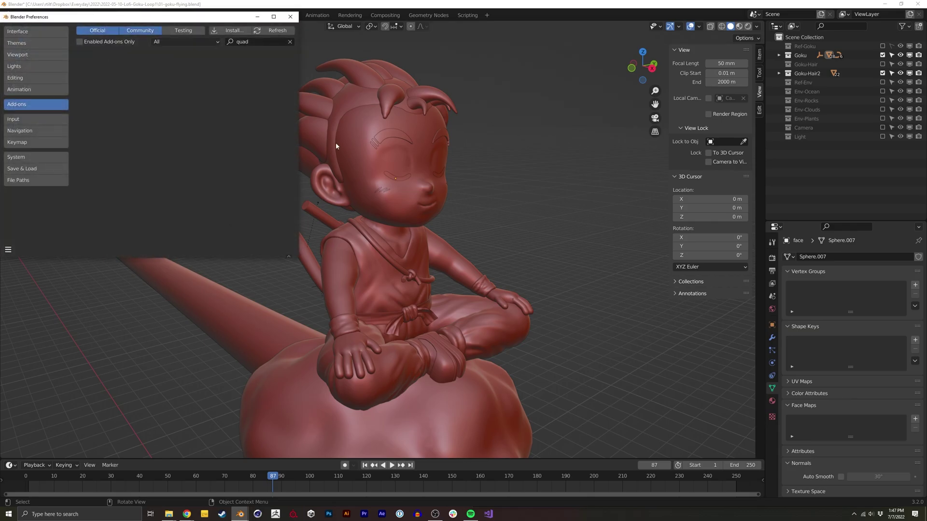
{"action": "left_click", "coordinate": [233, 30]}
{"action": "left_click", "coordinate": [58, 155]}
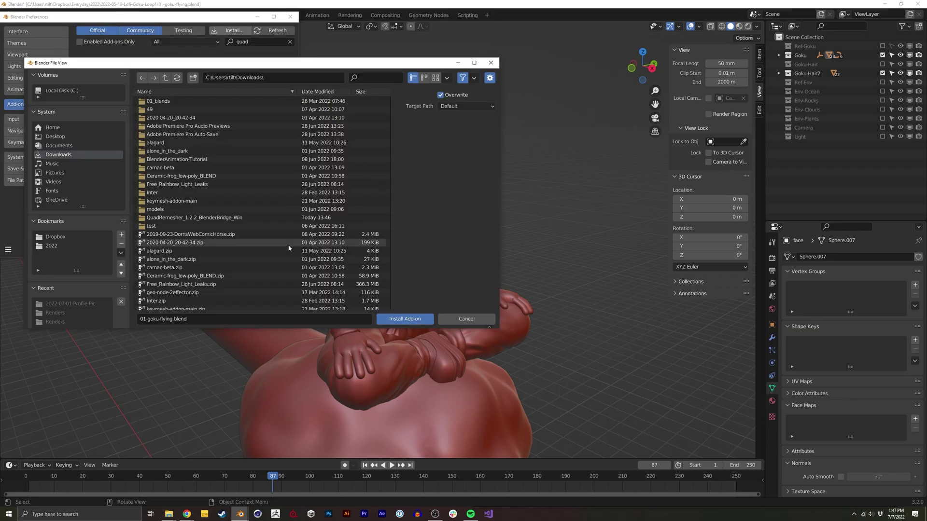
{"action": "scroll", "coordinate": [242, 241], "scroll_direction": "down", "scroll_amount": 2}
{"action": "left_click", "coordinate": [241, 297]}
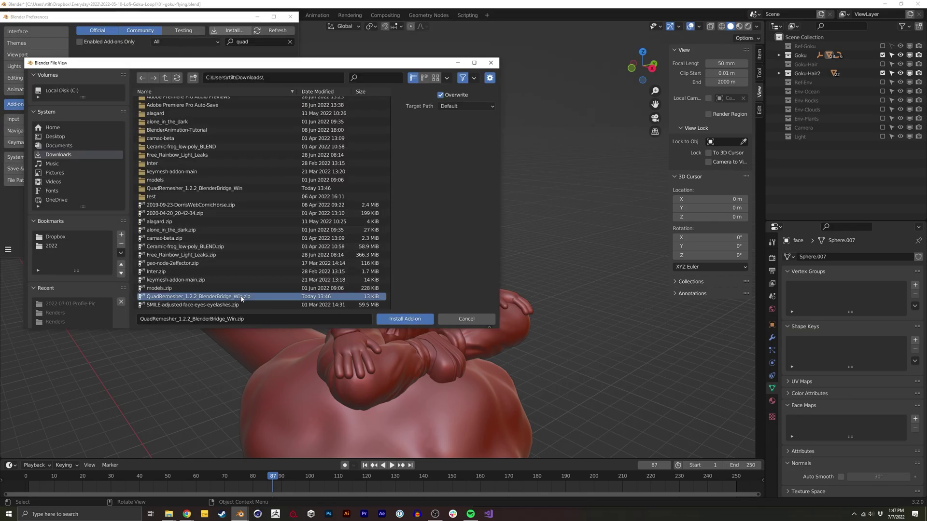
{"action": "left_click", "coordinate": [399, 319]}
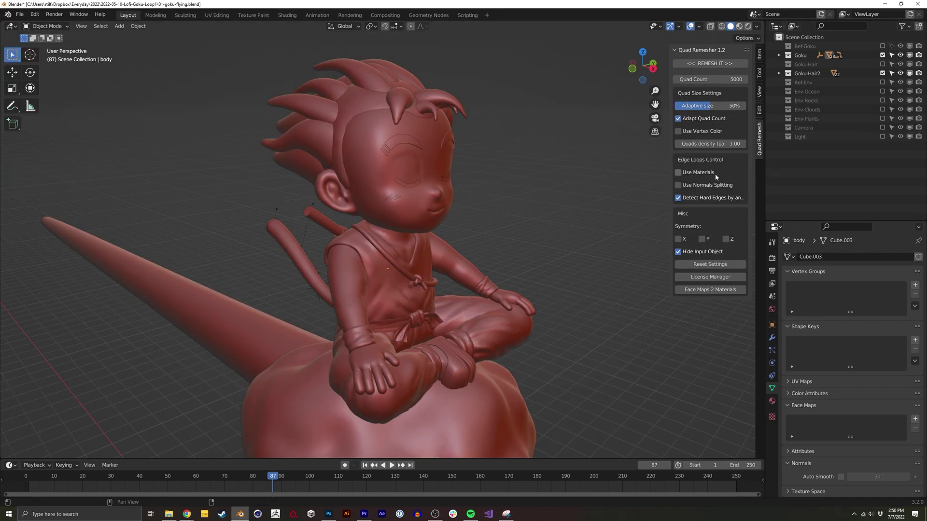
Step: Select the seated character's body mesh and display it in wireframe with the Quad Remesher settings shown
{"action": "key", "text": "n"}
{"action": "key", "text": "n"}
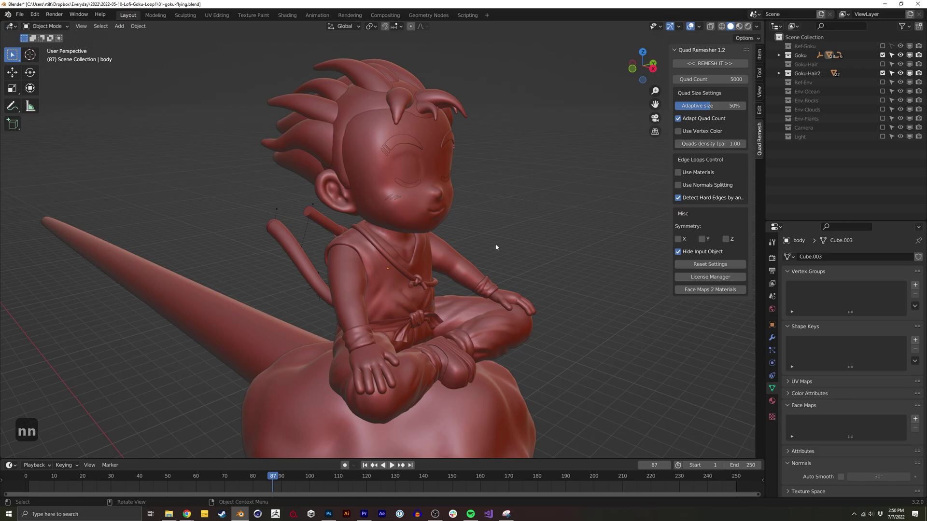
{"action": "left_click", "coordinate": [359, 307]}
{"action": "mouse_move", "coordinate": [387, 263]}
{"action": "middle_mouse_down", "text": "shift"}
{"action": "mouse_move", "coordinate": [410, 245]}
{"action": "mouse_move", "coordinate": [388, 267]}
{"action": "mouse_move", "coordinate": [416, 259]}
{"action": "mouse_move", "coordinate": [391, 273]}
{"action": "middle_mouse_up", "text": "shift"}
{"action": "key", "text": "shift+z"}
{"action": "middle_click_drag", "start_coordinate": [391, 273], "coordinate": [393, 253], "text": "shift"}
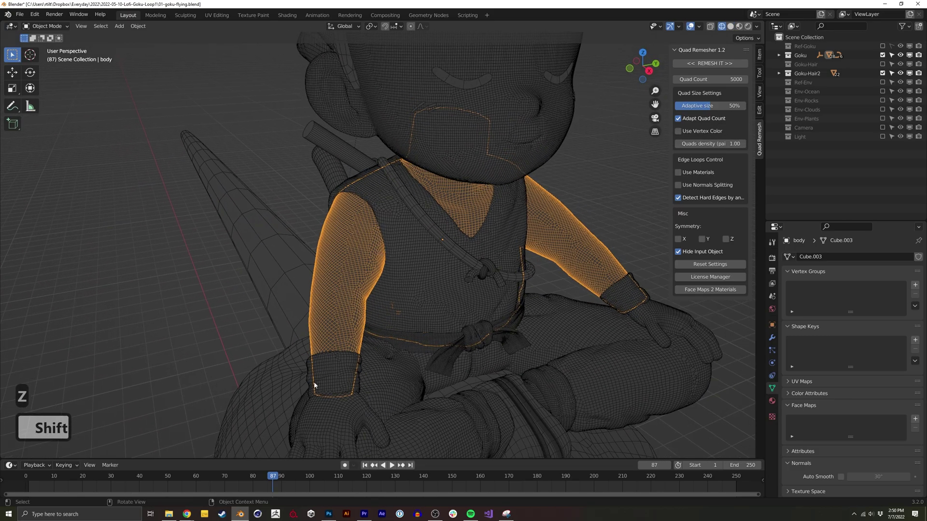
{"action": "middle_click_drag", "start_coordinate": [392, 195], "coordinate": [371, 269], "text": "ctrl"}
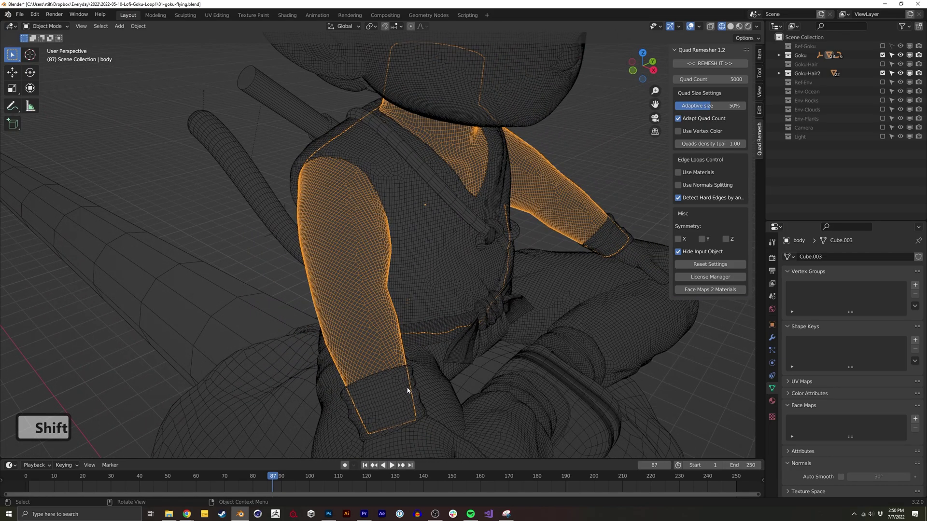
{"action": "left_click", "coordinate": [705, 72]}
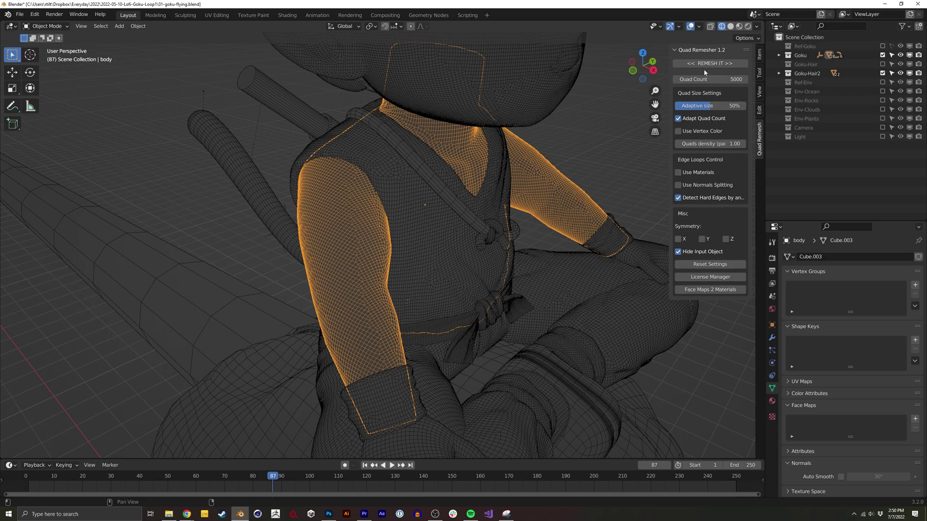